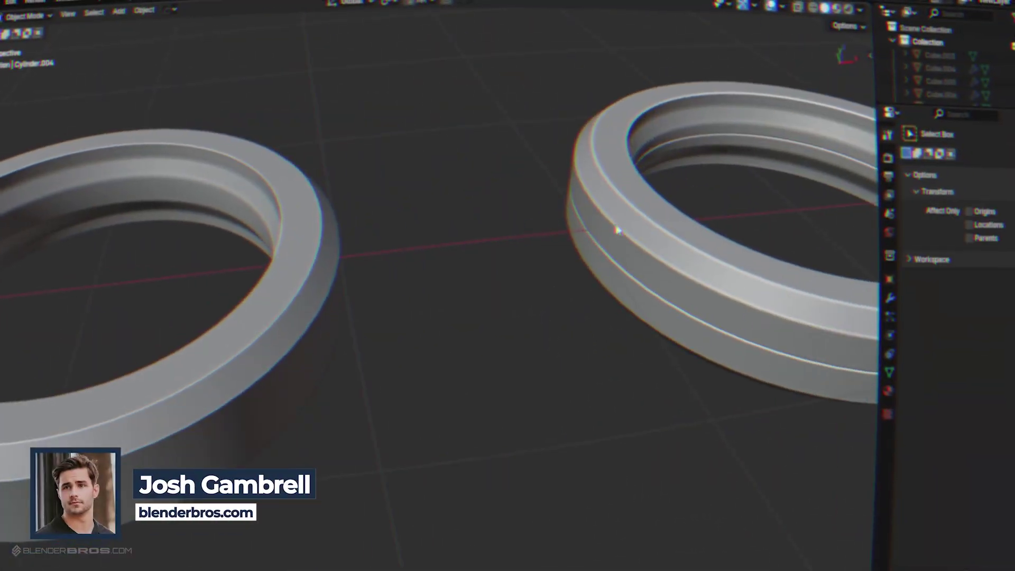
Step: Add a plane centred on the ring and scale it to extend past the ring's outer edge
{"action": "scroll", "coordinate": [617, 230], "scroll_direction": "down", "scroll_amount": 2}
{"action": "left_click", "coordinate": [333, 254]}
{"action": "key", "text": "shift+a"}
{"action": "key", "text": "shift+s"}
{"action": "left_click", "coordinate": [344, 308]}
{"action": "key", "text": "shift+a"}
{"action": "left_click", "coordinate": [560, 181]}
{"action": "key", "text": "s"}
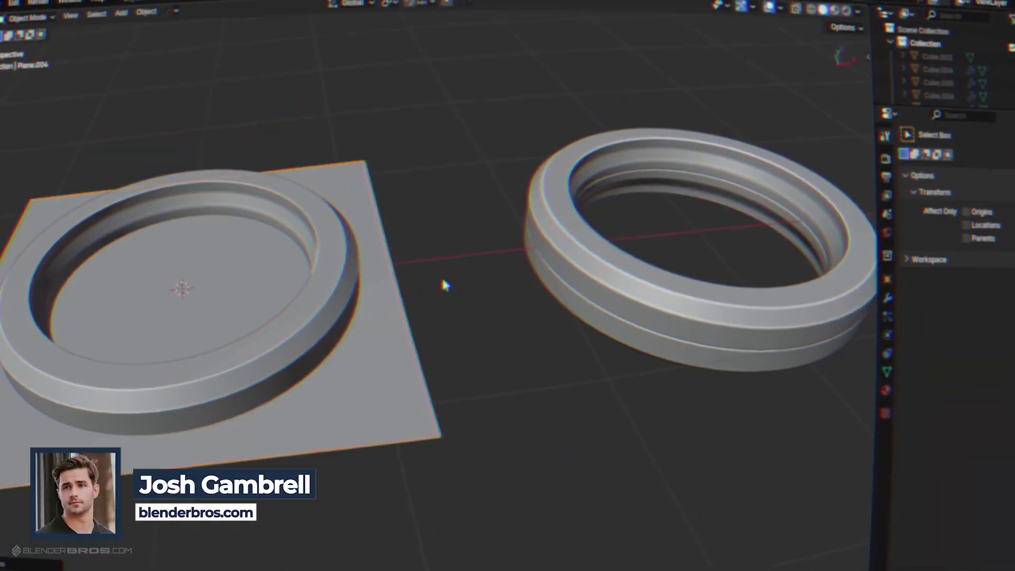
Step: Cut a thin seam around the ring's wall with a Boolean difference, using the plane as the cutter
{"action": "middle_click_drag", "start_coordinate": [444, 286], "coordinate": [511, 251], "text": "shift"}
{"action": "key", "text": "q"}
{"action": "mouse_move", "coordinate": [486, 300]}
{"action": "left_click", "coordinate": [575, 313]}
{"action": "left_click", "coordinate": [589, 314]}
{"action": "left_click", "coordinate": [412, 289], "text": "shift"}
{"action": "key", "text": "ctrl+minus"}
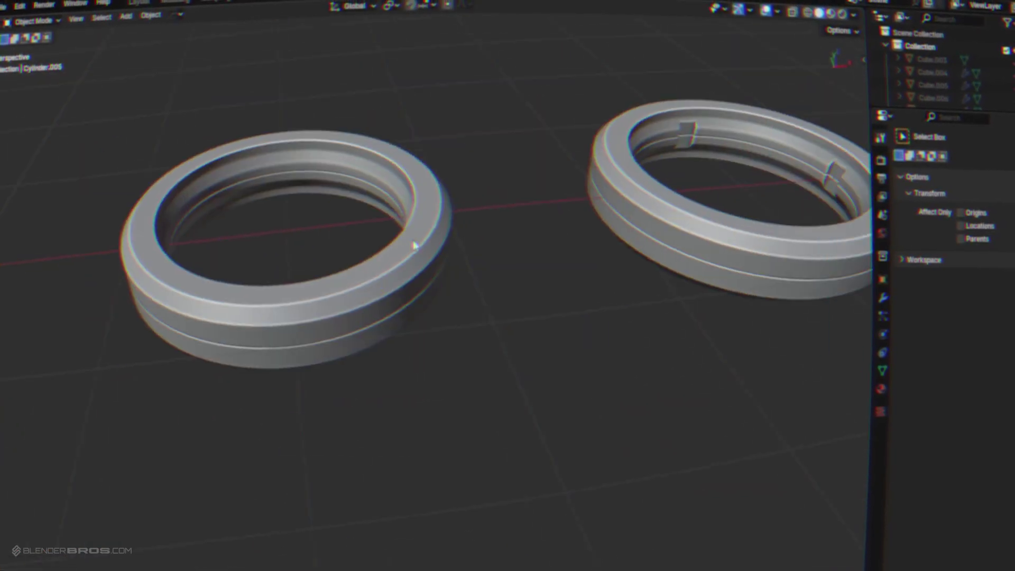
Step: Examine the notched ring and the rounded square frames with their seams and notches from several angles
{"action": "left_click", "coordinate": [617, 203]}
{"action": "middle_click_drag", "start_coordinate": [618, 203], "coordinate": [492, 221], "text": "shift"}
{"action": "scroll", "coordinate": [596, 163], "scroll_direction": "up", "scroll_amount": 2}
{"action": "middle_click_drag", "start_coordinate": [596, 163], "coordinate": [449, 180]}
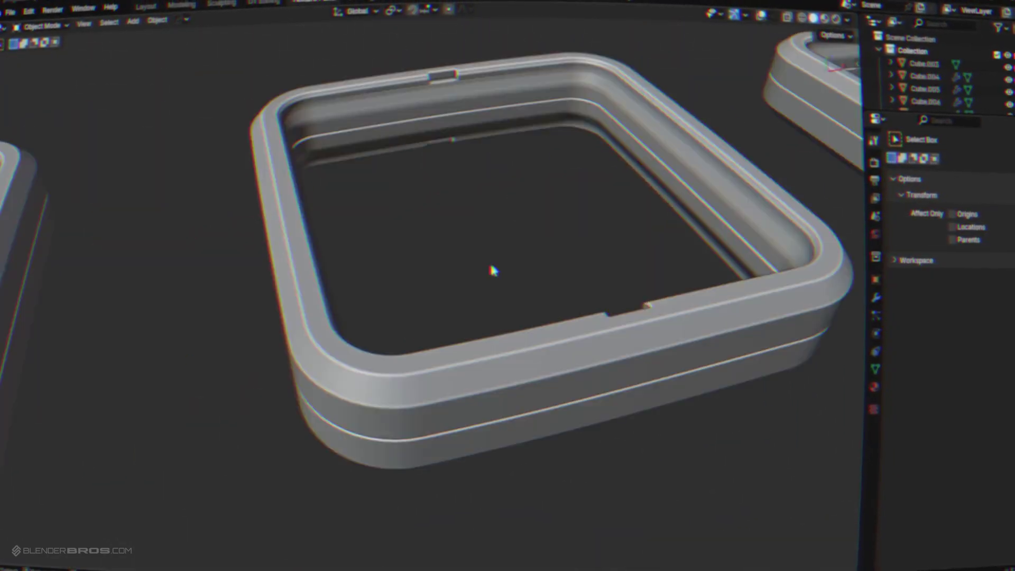
{"action": "middle_click_drag", "start_coordinate": [491, 270], "coordinate": [458, 182]}
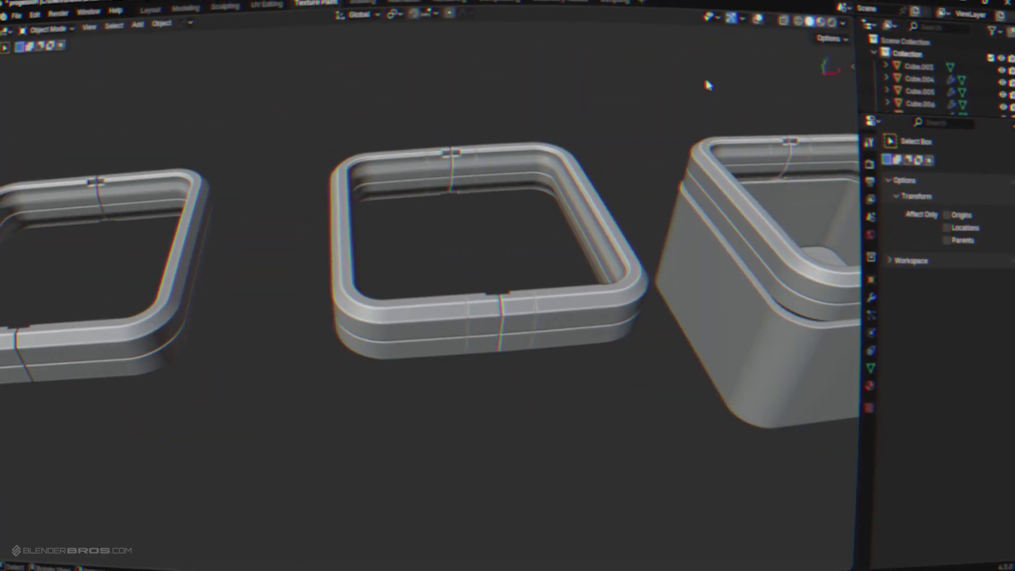
{"action": "right_click", "coordinate": [608, 141]}
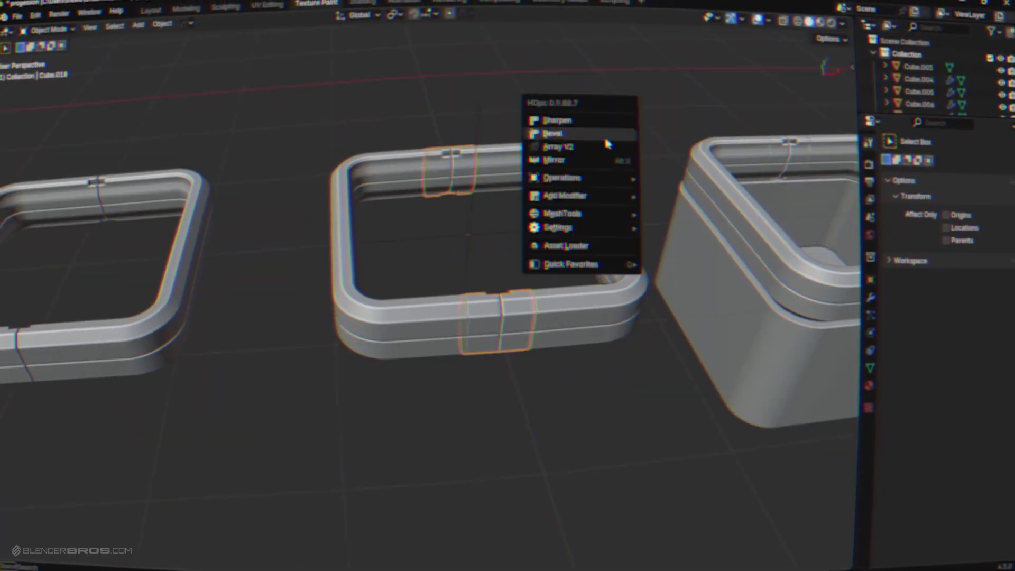
{"action": "key", "text": "KP_Decimal"}
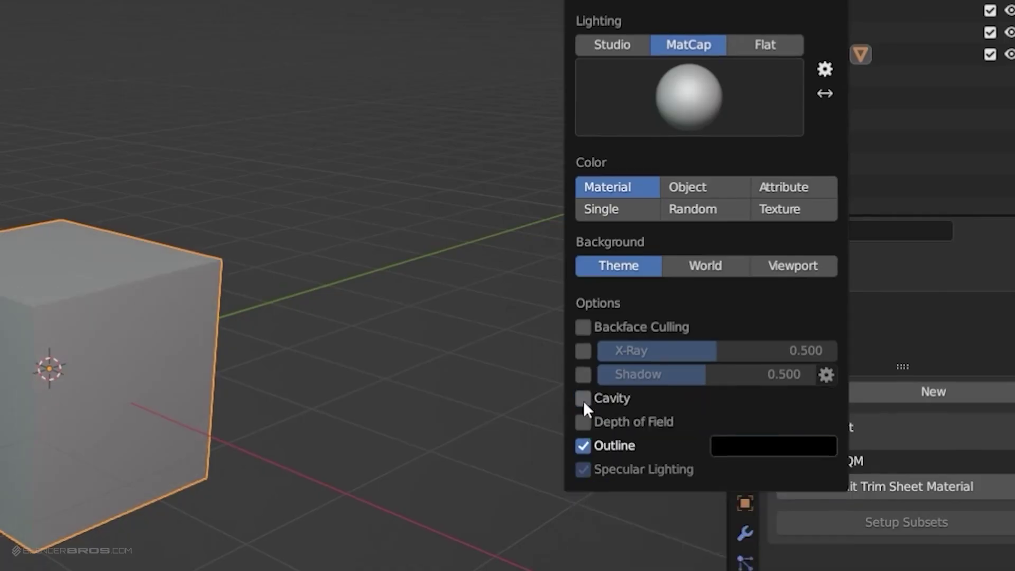
Step: Enable and adjust Cavity shading in the viewport, and constrain the cube's transformation to the Z axis
{"action": "left_click", "coordinate": [583, 398]}
{"action": "left_click", "coordinate": [781, 397]}
{"action": "left_click_drag", "start_coordinate": [634, 444], "coordinate": [648, 444]}
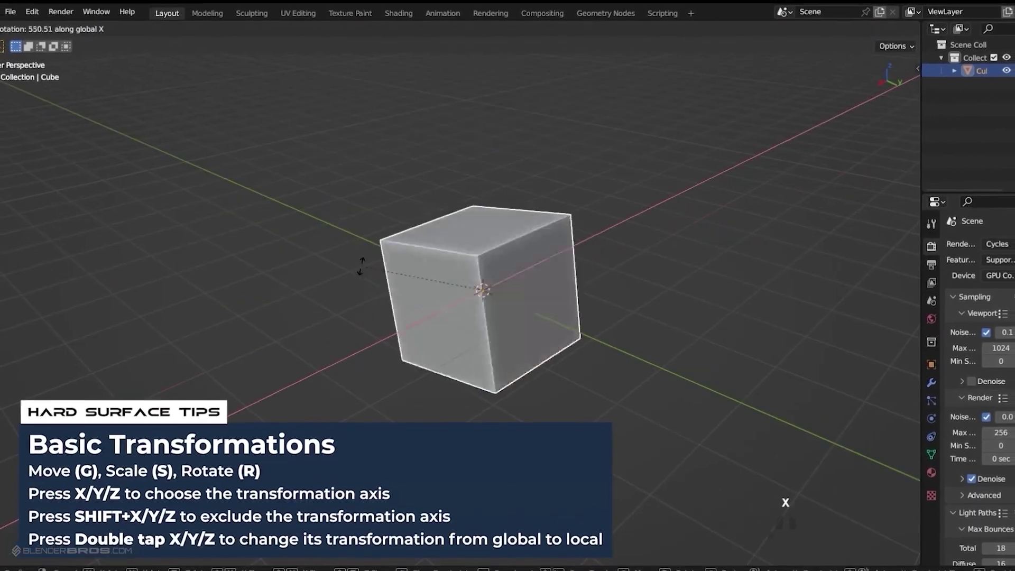
{"action": "key", "text": "z"}
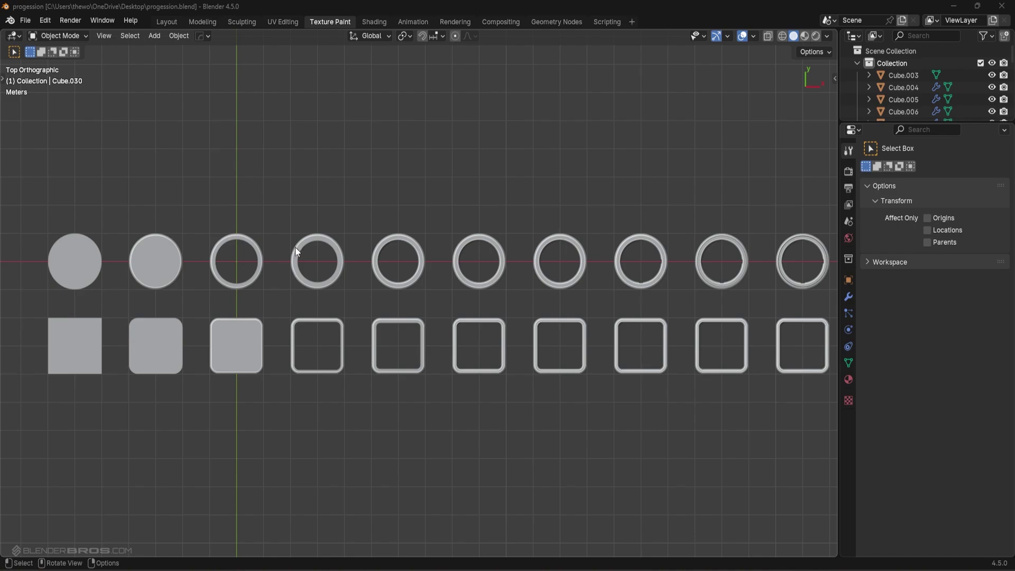
Step: Select the whole row of square models in wireframe shading and hide it, keeping only the round row
{"action": "middle_click_drag", "start_coordinate": [96, 265], "coordinate": [165, 226], "text": "shift"}
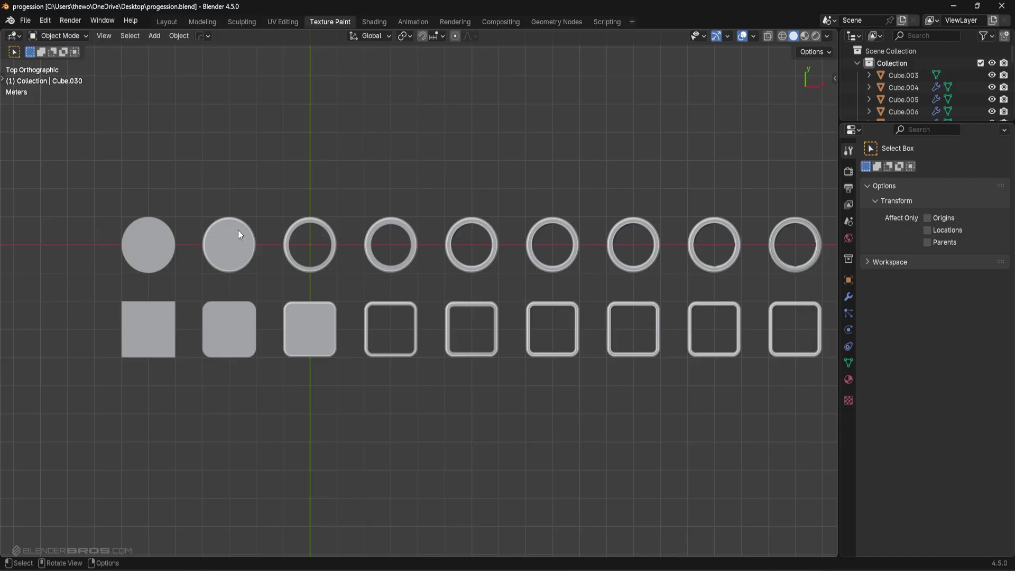
{"action": "middle_click_drag", "start_coordinate": [467, 307], "coordinate": [345, 304], "text": "shift"}
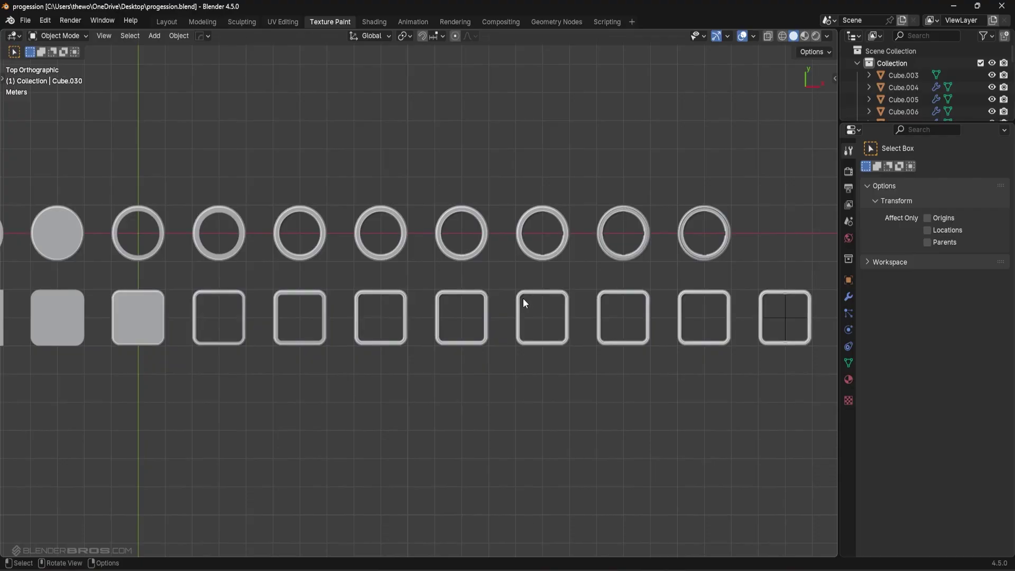
{"action": "scroll", "coordinate": [422, 364], "scroll_direction": "down", "scroll_amount": 4}
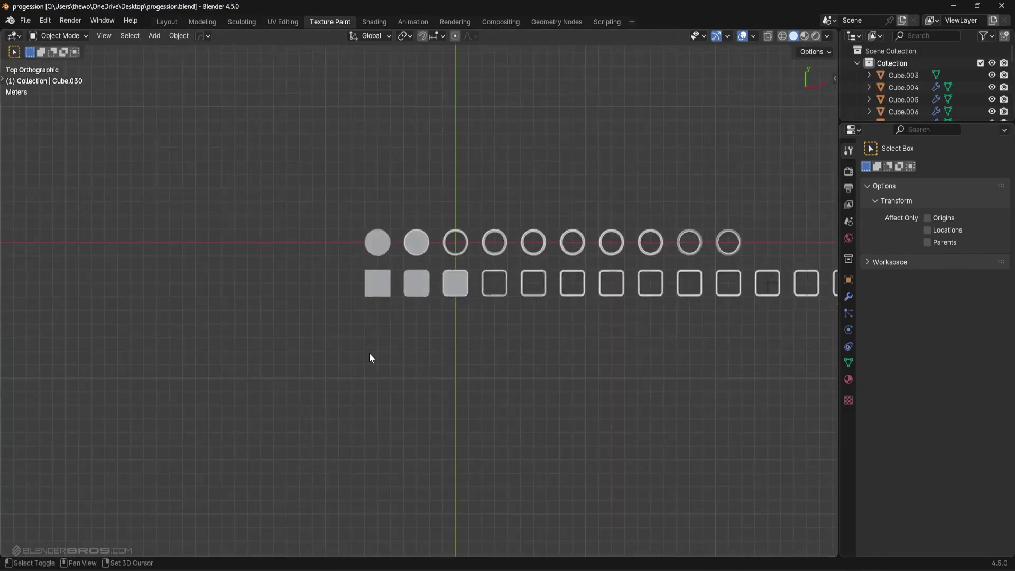
{"action": "middle_click_drag", "start_coordinate": [369, 353], "coordinate": [210, 333], "text": "shift"}
{"action": "scroll", "coordinate": [259, 274], "scroll_direction": "down", "scroll_amount": 2}
{"action": "key", "text": "b"}
{"action": "right_click", "coordinate": [255, 263]}
{"action": "key", "text": "z"}
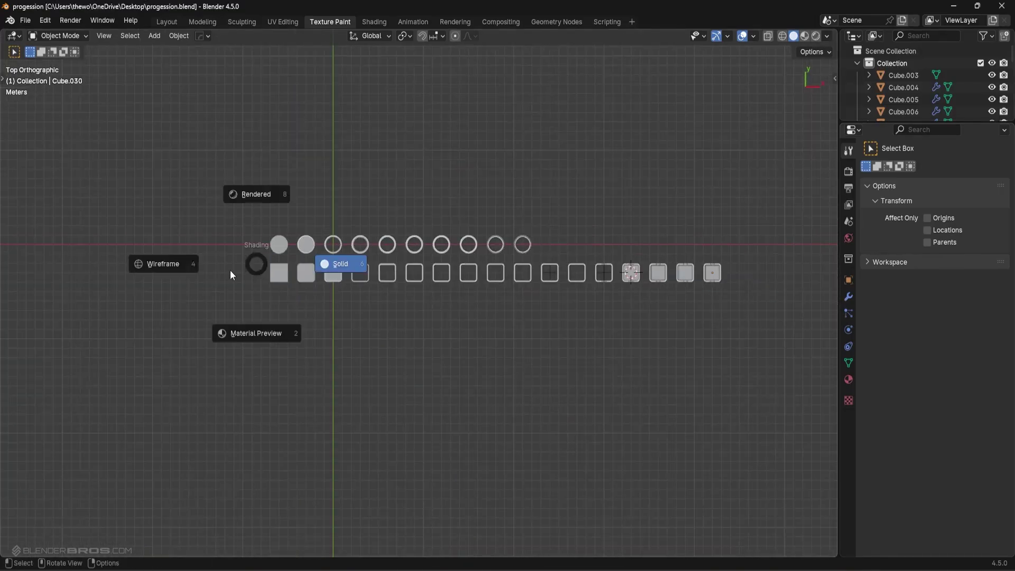
{"action": "left_click", "coordinate": [230, 271]}
{"action": "left_click_drag", "start_coordinate": [253, 259], "coordinate": [778, 291]}
{"action": "key", "text": "h"}
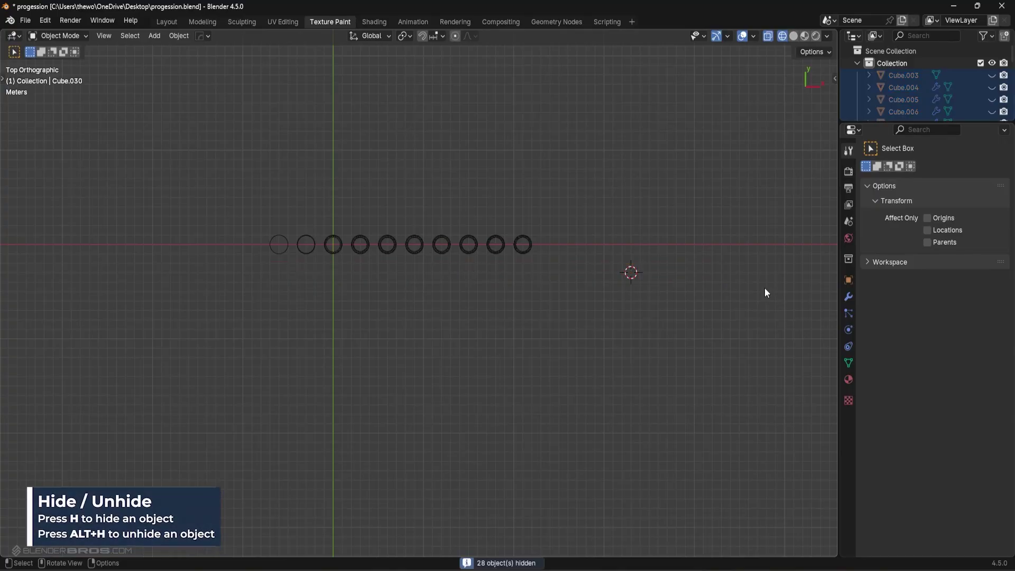
Step: Return the viewport to solid shading and turn off the overlays around the row of cylinders
{"action": "key", "text": "z"}
{"action": "left_click", "coordinate": [591, 312]}
{"action": "scroll", "coordinate": [367, 294], "scroll_direction": "up", "scroll_amount": 4}
{"action": "mouse_move", "coordinate": [270, 229]}
{"action": "middle_mouse_down", "text": "shift"}
{"action": "mouse_move", "coordinate": [500, 367]}
{"action": "mouse_move", "coordinate": [502, 287]}
{"action": "mouse_move", "coordinate": [461, 327]}
{"action": "middle_mouse_up", "text": "shift"}
{"action": "left_click", "coordinate": [742, 35]}
{"action": "scroll", "coordinate": [502, 363], "scroll_direction": "up", "scroll_amount": 4}
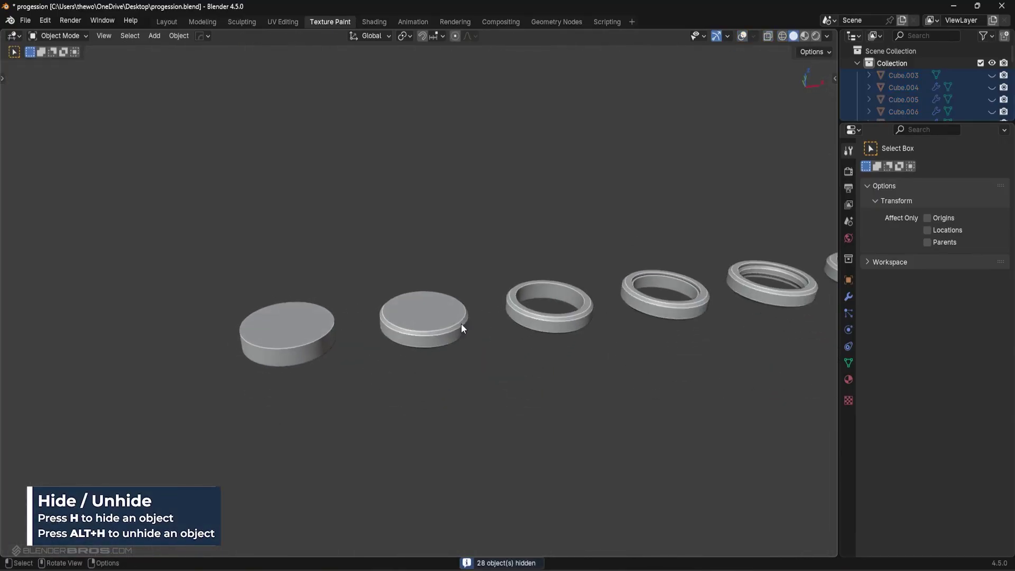
Step: Examine the progression from plain cylinder to chamfered disc, open ring and rings with an inner groove
{"action": "scroll", "coordinate": [450, 346], "scroll_direction": "up", "scroll_amount": 6}
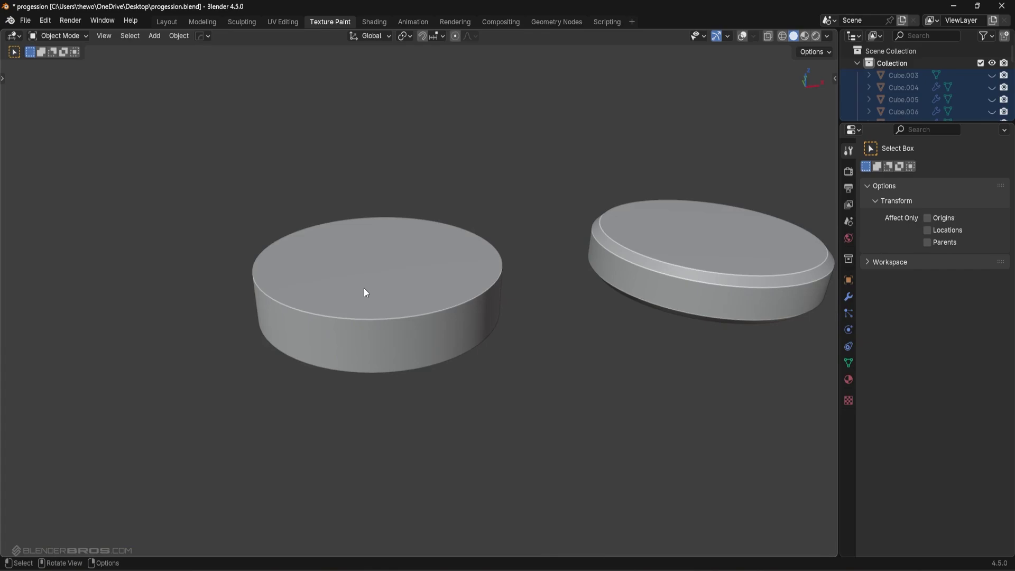
{"action": "middle_click_drag", "start_coordinate": [601, 311], "coordinate": [472, 306], "text": "shift"}
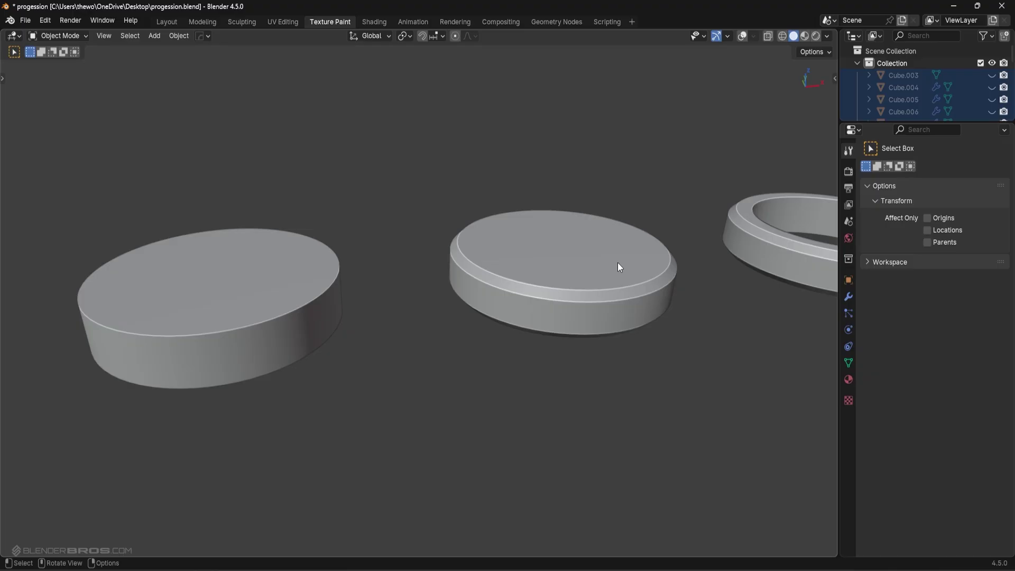
{"action": "middle_click_drag", "start_coordinate": [634, 262], "coordinate": [425, 305], "text": "shift"}
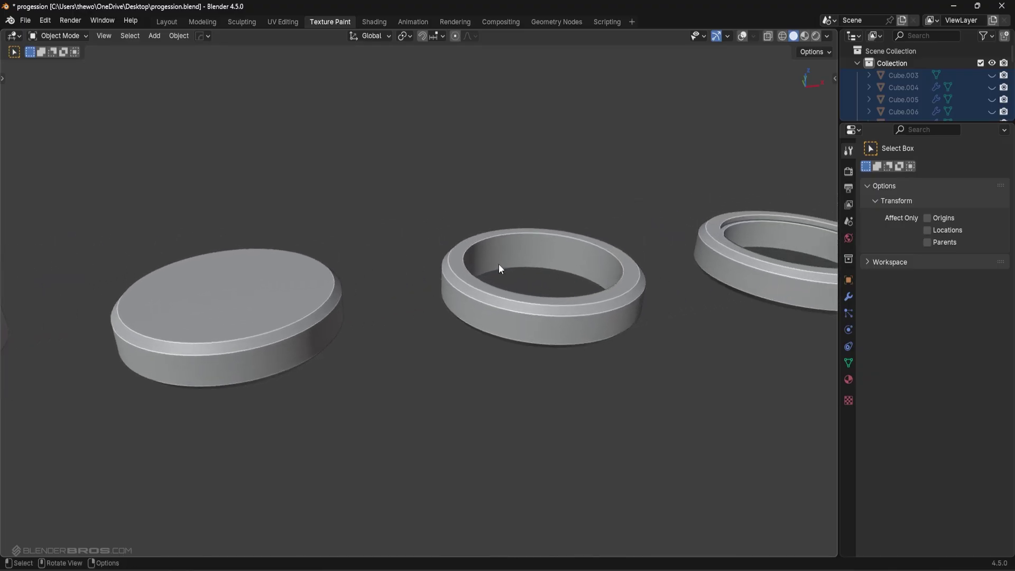
{"action": "middle_click_drag", "start_coordinate": [576, 250], "coordinate": [335, 289], "text": "shift"}
{"action": "scroll", "coordinate": [470, 301], "scroll_direction": "up", "scroll_amount": 5}
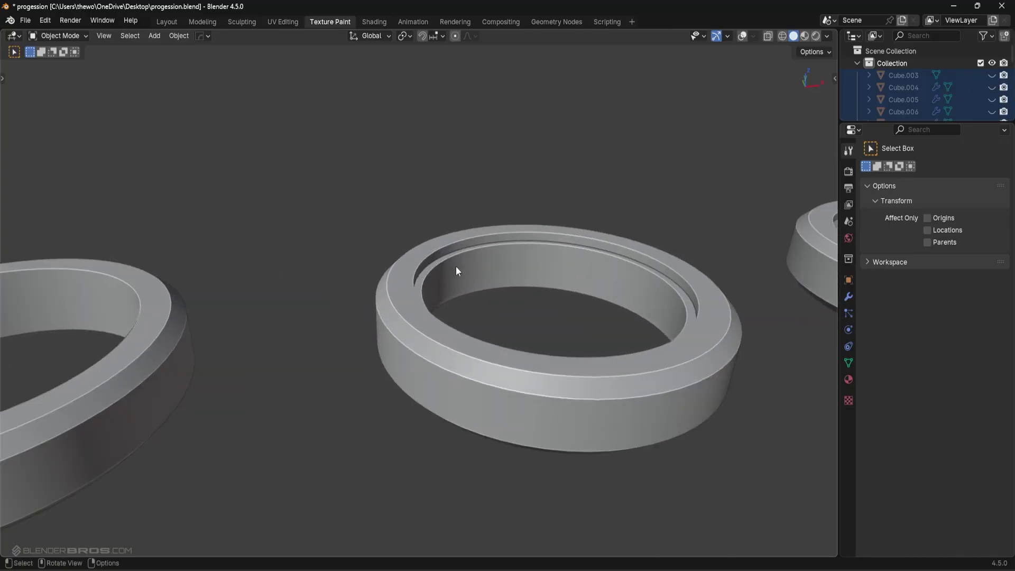
{"action": "middle_click_drag", "start_coordinate": [619, 252], "coordinate": [654, 411]}
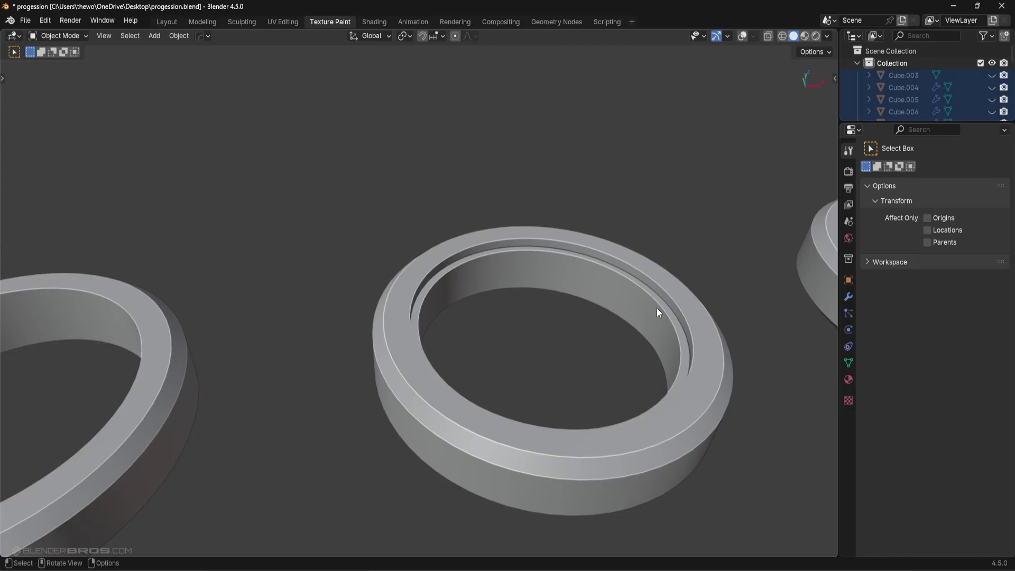
{"action": "middle_click_drag", "start_coordinate": [657, 312], "coordinate": [412, 270]}
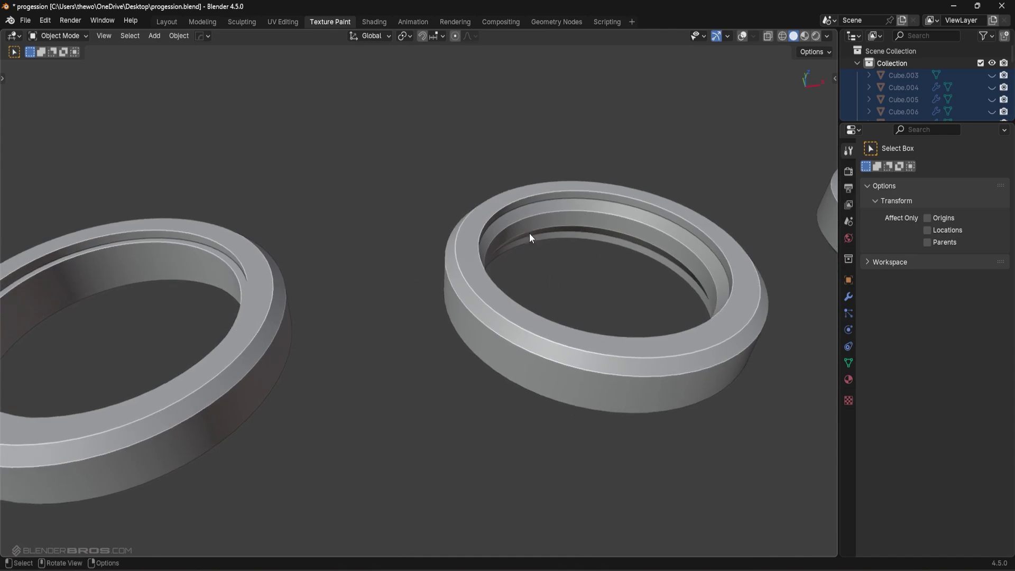
{"action": "middle_click_drag", "start_coordinate": [671, 241], "coordinate": [236, 380], "text": "shift"}
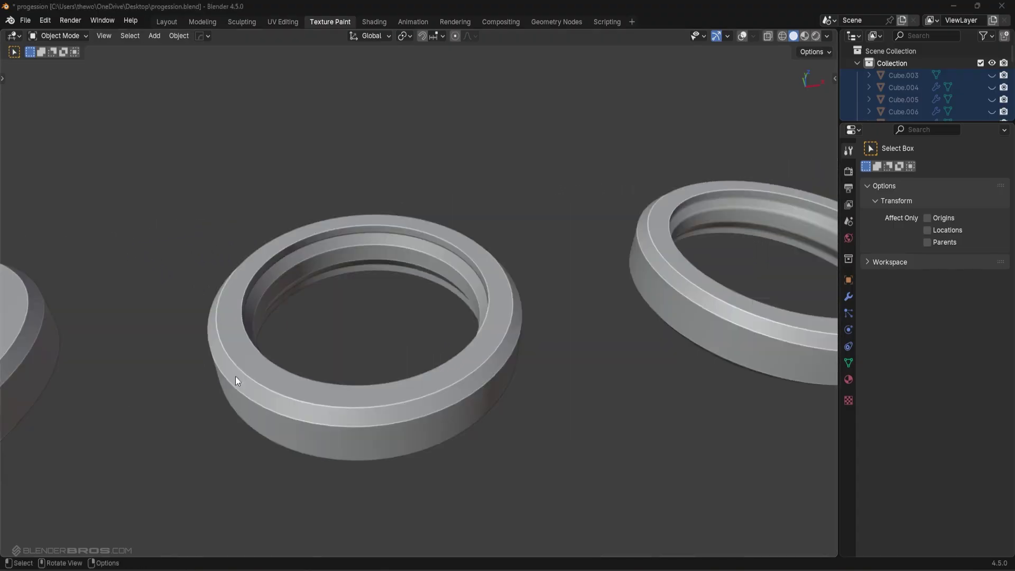
Step: Turn the viewport overlays back on and frame the plain open ring beside the grooved one
{"action": "left_click", "coordinate": [743, 36]}
{"action": "middle_click_drag", "start_coordinate": [497, 241], "coordinate": [660, 323]}
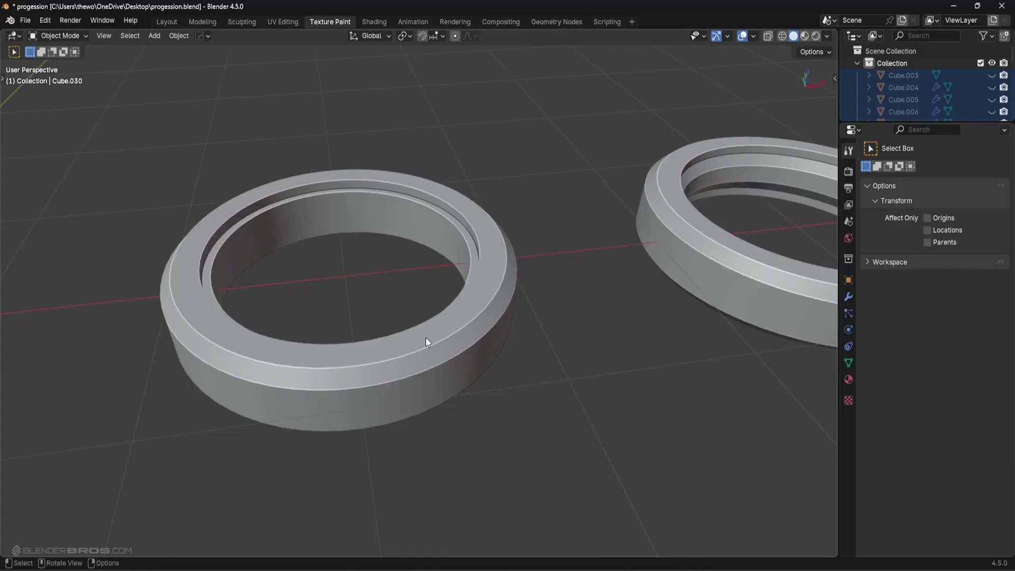
{"action": "scroll", "coordinate": [423, 337], "scroll_direction": "down", "scroll_amount": 4}
{"action": "middle_click_drag", "start_coordinate": [367, 341], "coordinate": [493, 329], "text": "shift"}
{"action": "middle_click_drag", "start_coordinate": [344, 296], "coordinate": [428, 337], "text": "shift"}
{"action": "scroll", "coordinate": [429, 338], "scroll_direction": "up", "scroll_amount": 2}
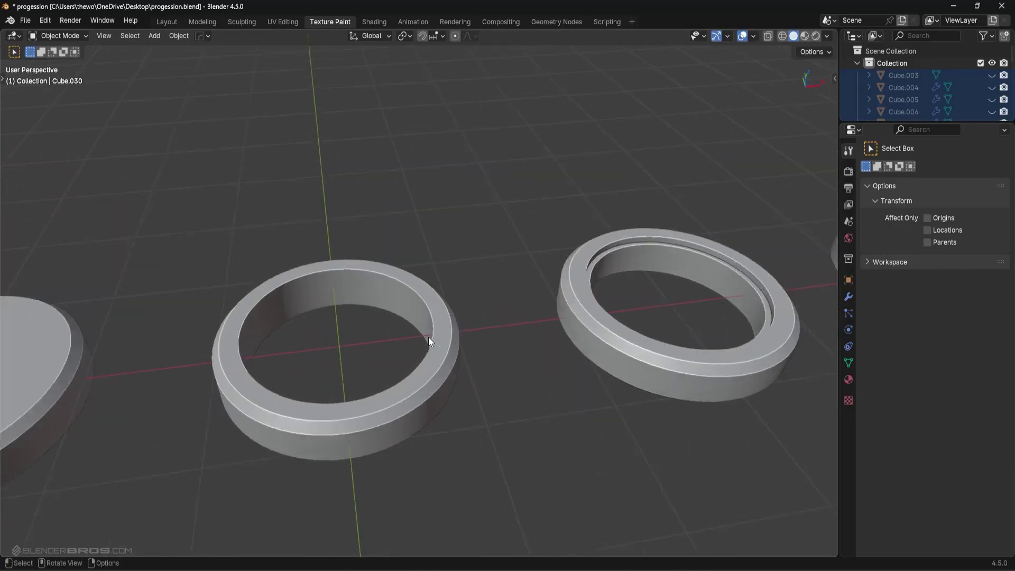
{"action": "middle_click_drag", "start_coordinate": [532, 349], "coordinate": [507, 287], "text": "shift"}
Step: Add a centred horizontal loop cut around the inner wall of the plain open ring in Edit Mode
{"action": "left_click", "coordinate": [422, 283]}
{"action": "left_click", "coordinate": [617, 251]}
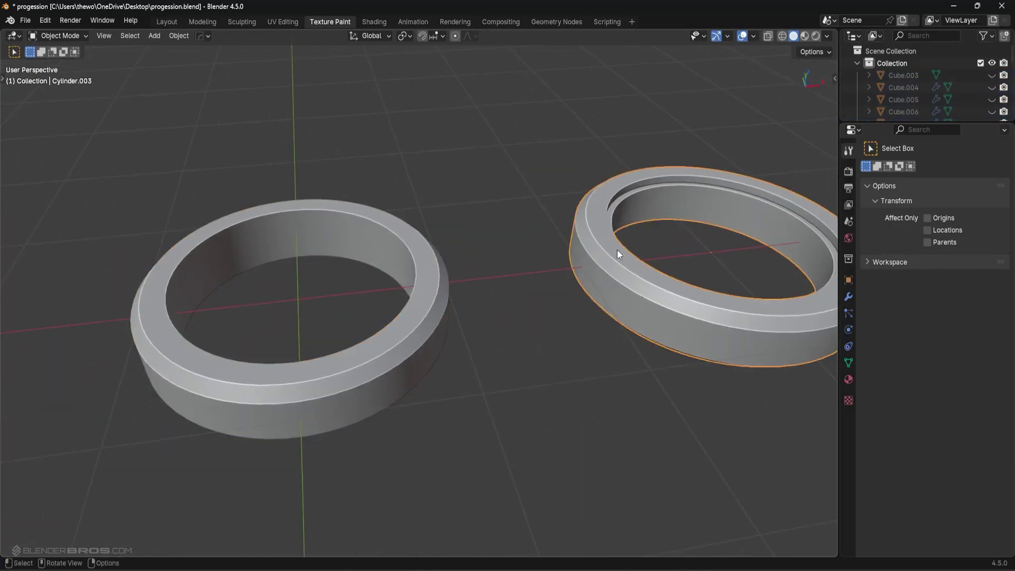
{"action": "left_click", "coordinate": [382, 250]}
{"action": "key", "text": "Tab"}
{"action": "key", "text": "ctrl+r"}
{"action": "left_click", "coordinate": [330, 238]}
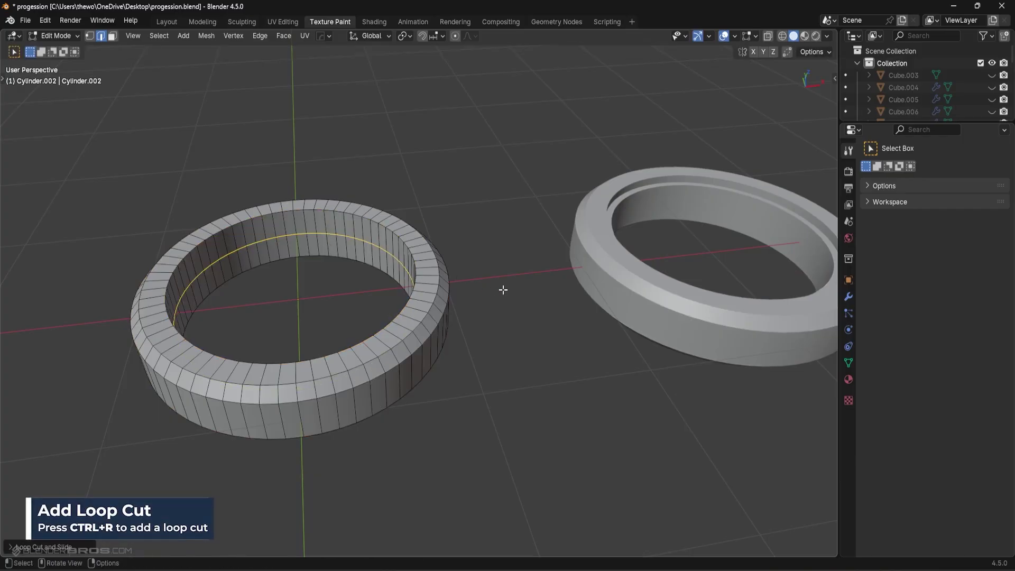
Step: Try to bevel the inner loop into a wide band of faces and recess it by extruding along normals
{"action": "key", "text": "ctrl+b"}
{"action": "left_click", "coordinate": [527, 299]}
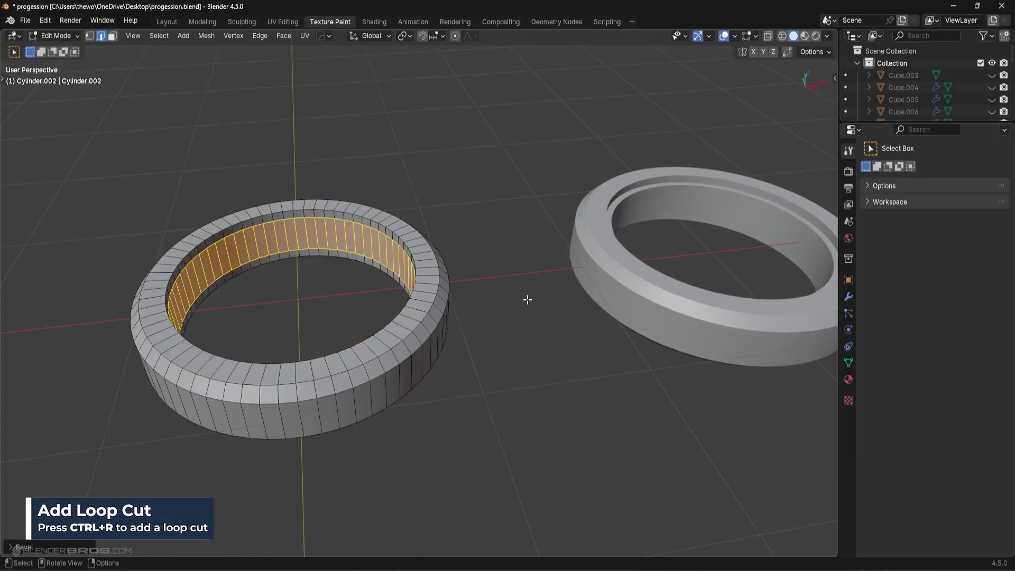
{"action": "key", "text": "e"}
{"action": "right_click", "coordinate": [559, 332]}
{"action": "key", "text": "alt+s"}
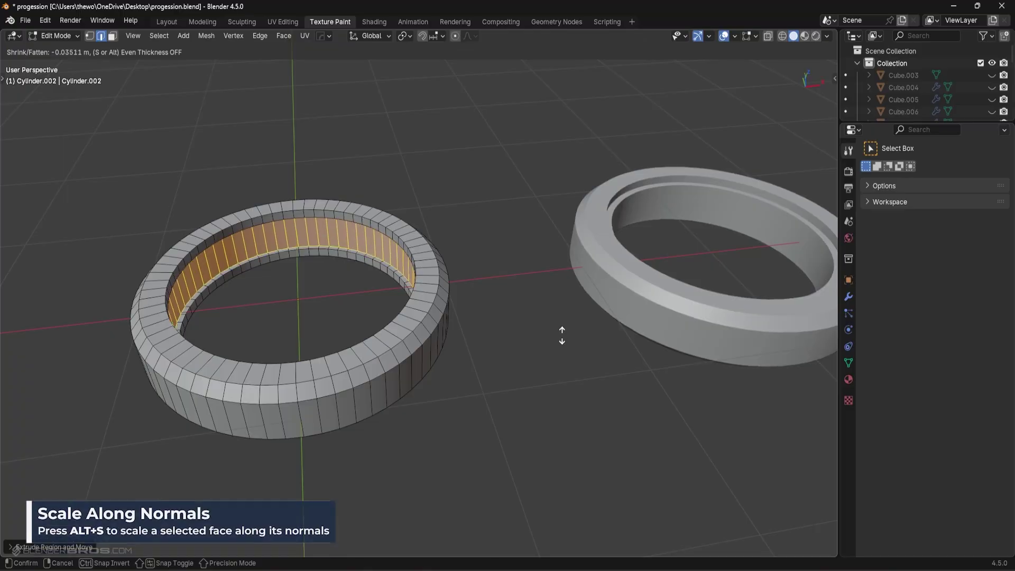
{"action": "left_click", "coordinate": [571, 324]}
Step: Undo the recess and bevel on the ring's inner wall and return to Object Mode
{"action": "key", "text": "ctrl+z"}
{"action": "key", "text": "ctrl+z"}
{"action": "key", "text": "ctrl+z"}
{"action": "key", "text": "ctrl+z"}
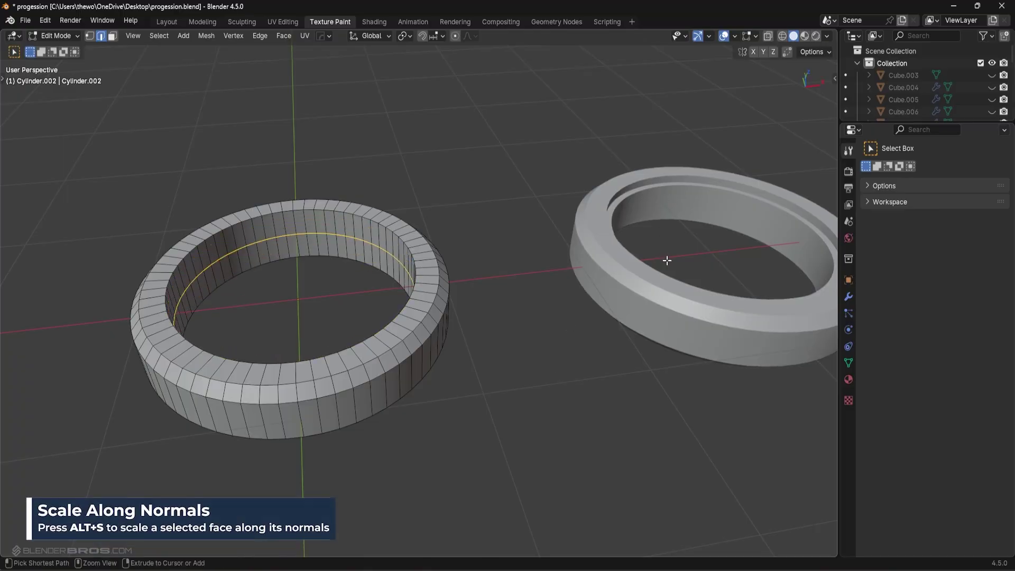
{"action": "key", "text": "Tab"}
Step: Scale the recessed inner band of faces on the grooved ring down along Z to slope the groove's sides
{"action": "middle_click_drag", "start_coordinate": [687, 267], "coordinate": [400, 260], "text": "shift"}
{"action": "left_click", "coordinate": [400, 257]}
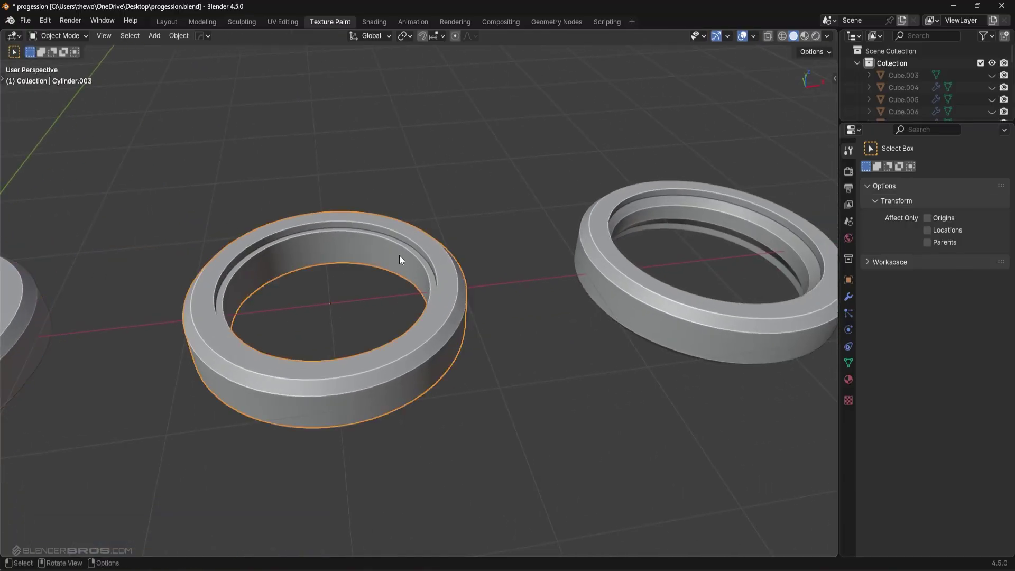
{"action": "left_click", "coordinate": [615, 225]}
{"action": "key", "text": "Tab"}
{"action": "key", "text": "Tab"}
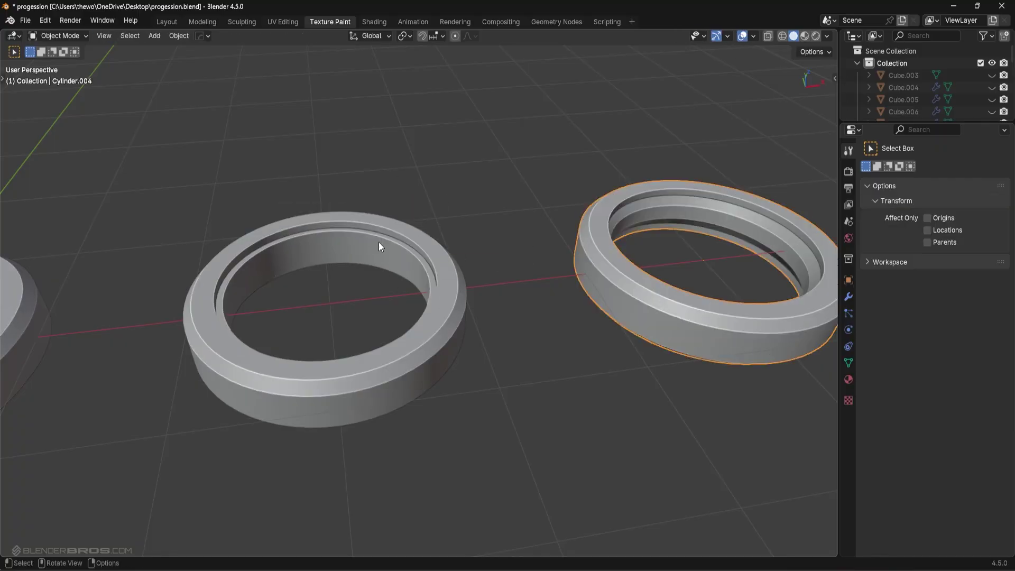
{"action": "left_click", "coordinate": [378, 242]}
{"action": "key", "text": "Tab"}
{"action": "key", "text": "s"}
{"action": "key", "text": "z"}
{"action": "left_click", "coordinate": [482, 297]}
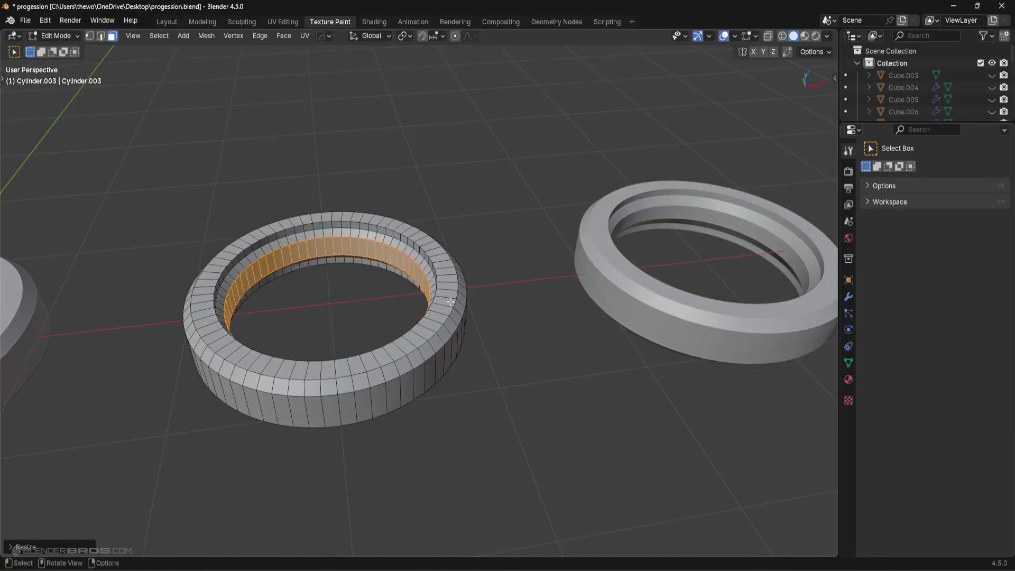
Step: Undo the Z scaling of the grooved ring's inner faces
{"action": "key", "text": "Tab"}
{"action": "key", "text": "ctrl+z"}
{"action": "key", "text": "ctrl+z"}
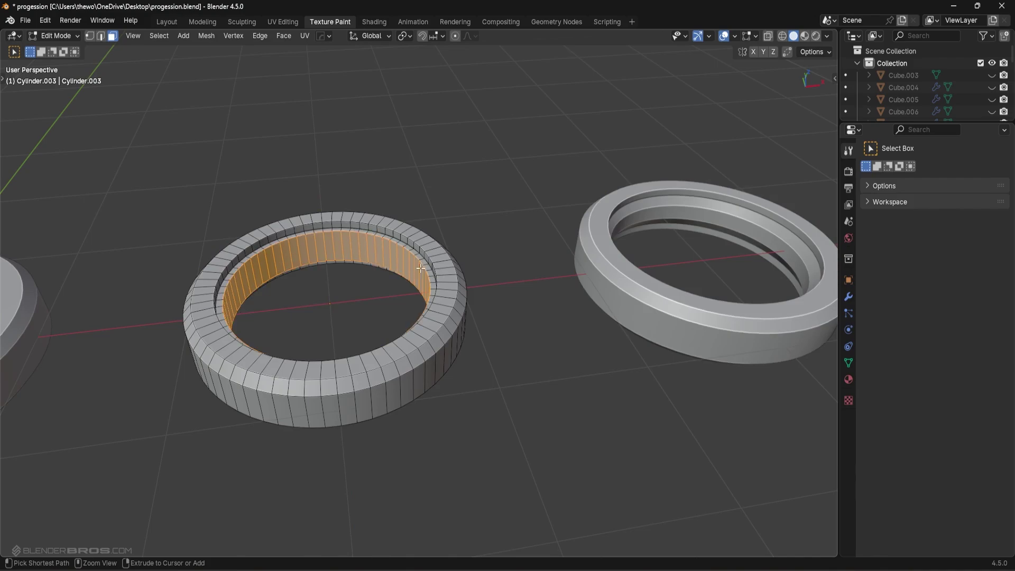
Step: Examine the inner groove profile of the ring with sloped sides and of the next ring with softened edges
{"action": "middle_click_drag", "start_coordinate": [608, 285], "coordinate": [222, 330], "text": "shift"}
{"action": "key", "text": "Tab"}
{"action": "left_click", "coordinate": [391, 256]}
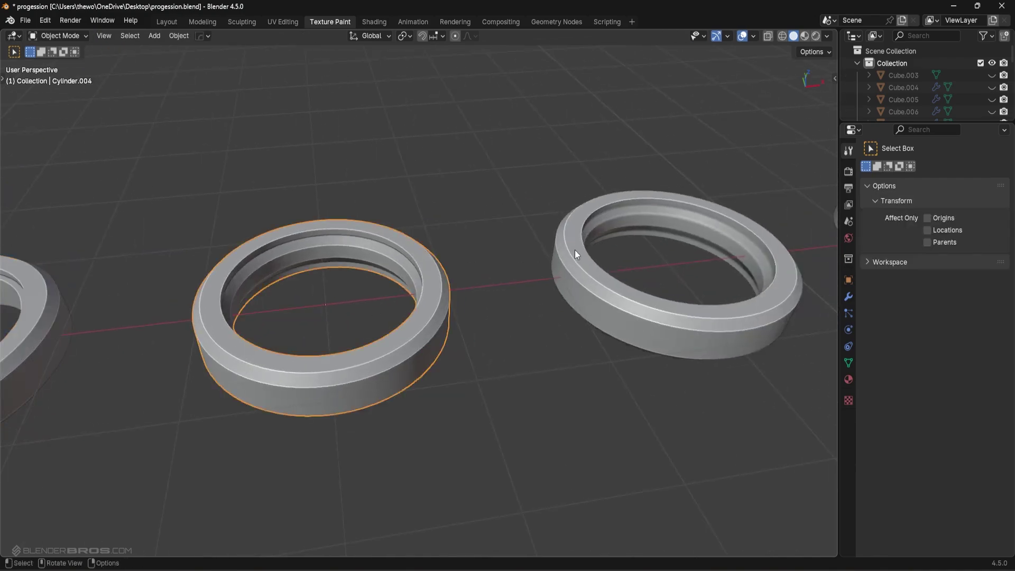
{"action": "left_click", "coordinate": [575, 250]}
{"action": "scroll", "coordinate": [550, 291], "scroll_direction": "down", "scroll_amount": 5, "text": "ctrl"}
{"action": "scroll", "coordinate": [290, 309], "scroll_direction": "up", "scroll_amount": 5}
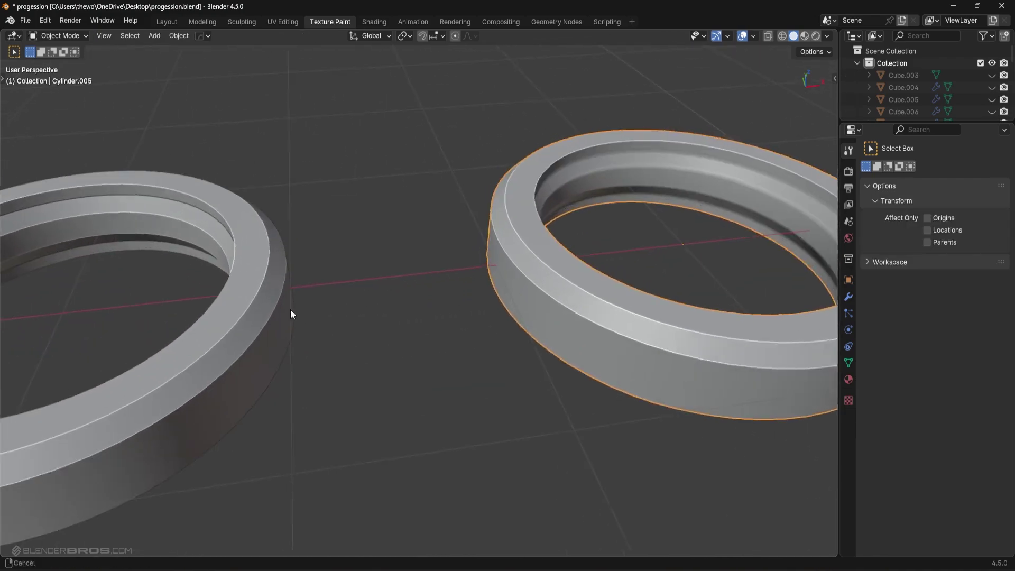
{"action": "scroll", "coordinate": [316, 301], "scroll_direction": "down", "scroll_amount": 4}
{"action": "scroll", "coordinate": [512, 199], "scroll_direction": "up", "scroll_amount": 5}
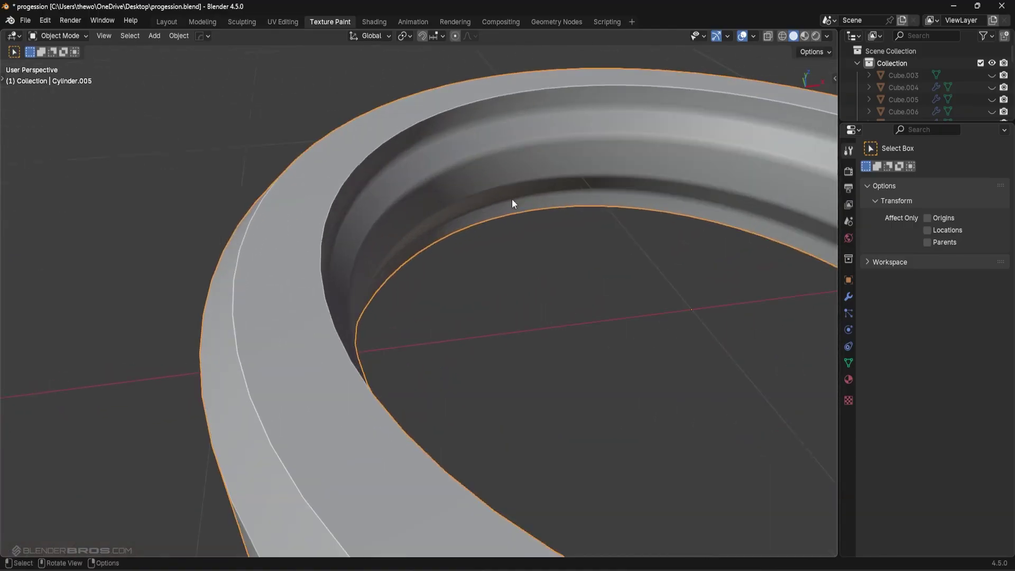
Step: Bevel the inner groove's edge loops on the previous ring with 6 segments and return to Object Mode
{"action": "scroll", "coordinate": [493, 191], "scroll_direction": "down", "scroll_amount": 4}
{"action": "middle_click_drag", "start_coordinate": [234, 341], "coordinate": [587, 270], "text": "shift"}
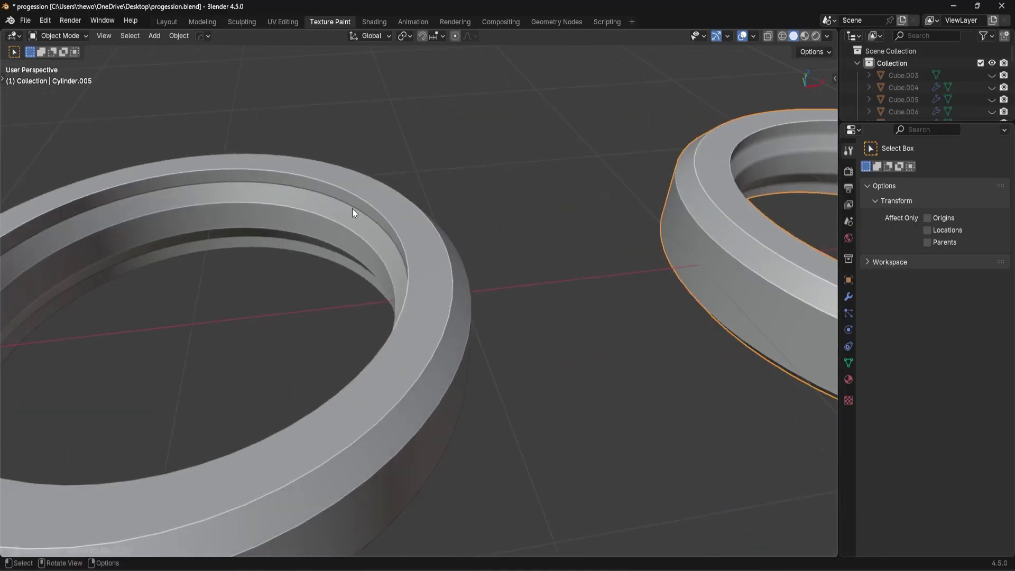
{"action": "left_click", "coordinate": [352, 209]}
{"action": "key", "text": "Tab"}
{"action": "left_click", "coordinate": [260, 239], "text": "alt"}
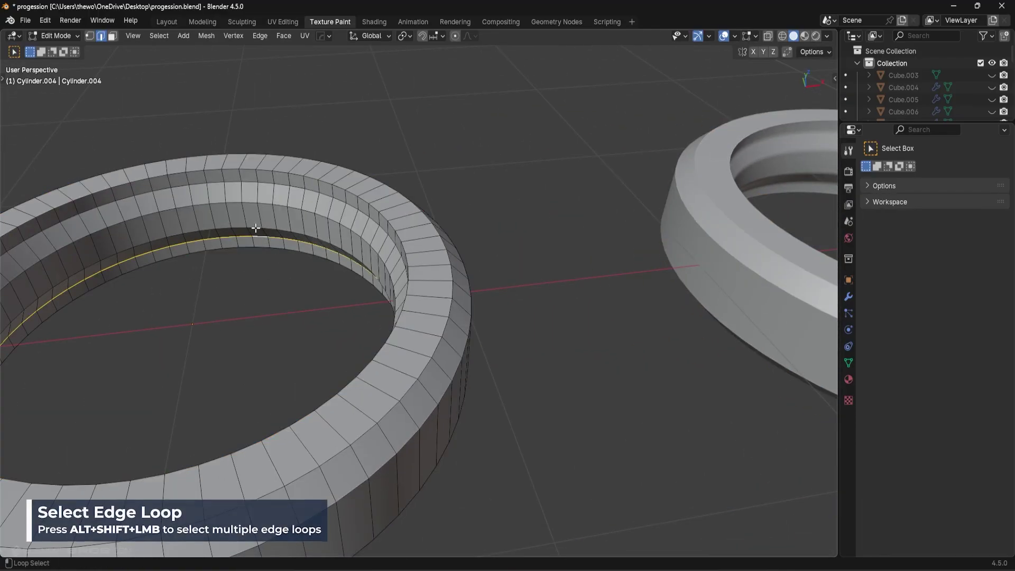
{"action": "left_click", "coordinate": [254, 199], "text": "alt+shift"}
{"action": "key", "text": "ctrl+b"}
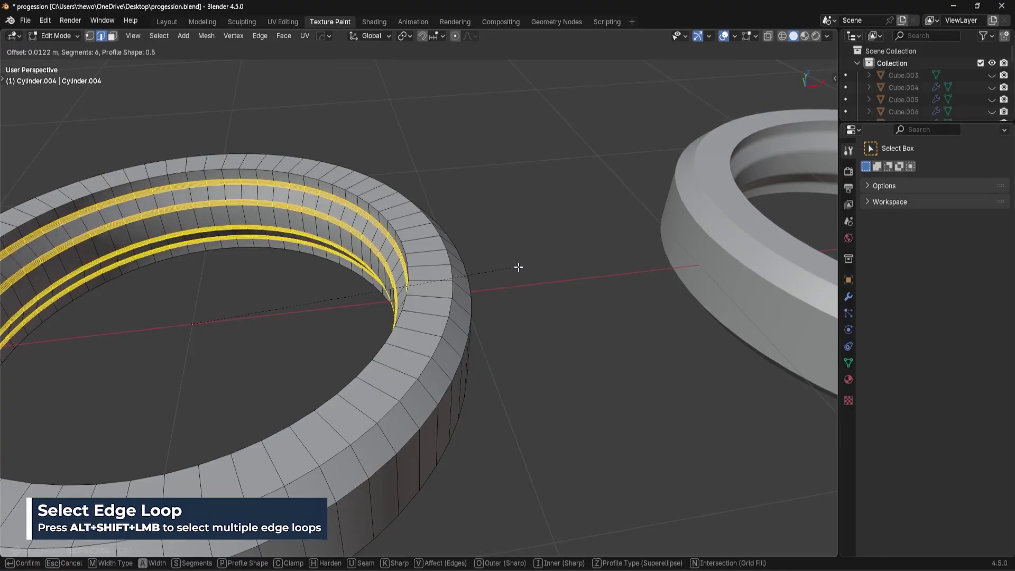
{"action": "left_click", "coordinate": [530, 272]}
{"action": "key", "text": "Tab"}
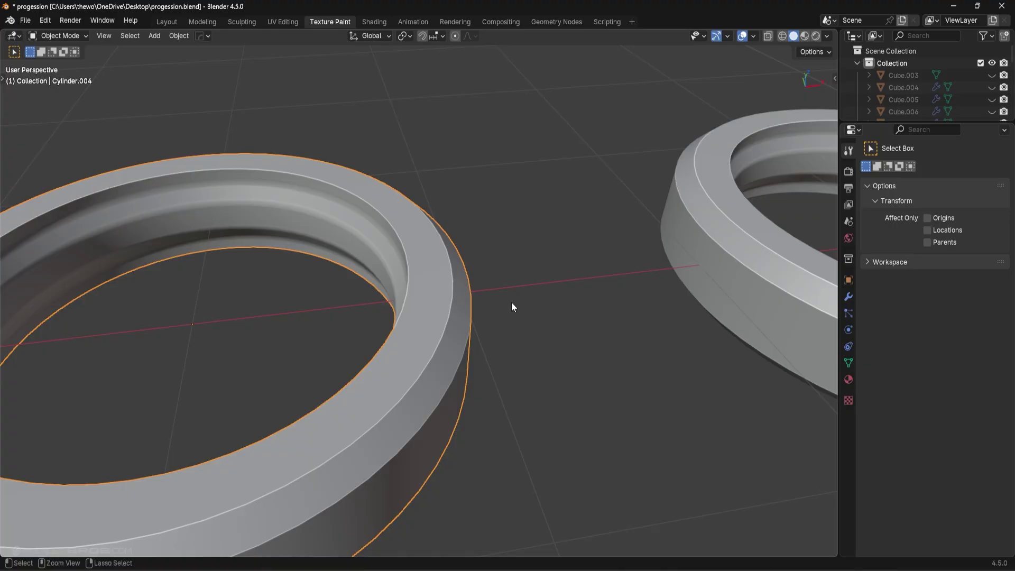
Step: Undo the bevel on the ring's inner groove loops and return to Object Mode
{"action": "key", "text": "Tab"}
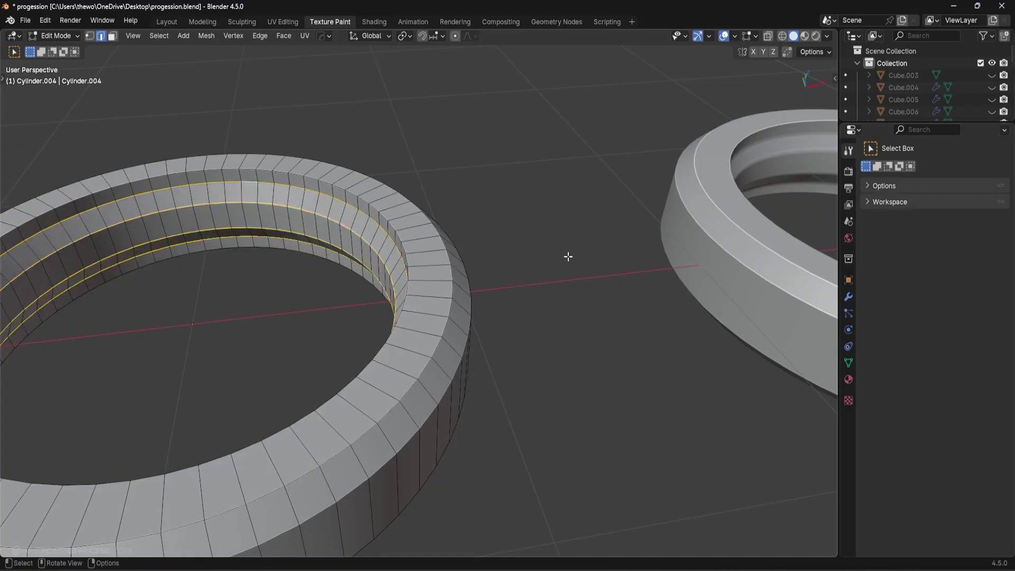
{"action": "left_click", "coordinate": [680, 414]}
{"action": "middle_click_drag", "start_coordinate": [639, 361], "coordinate": [129, 377], "text": "shift"}
{"action": "middle_click_drag", "start_coordinate": [581, 232], "coordinate": [333, 265], "text": "shift"}
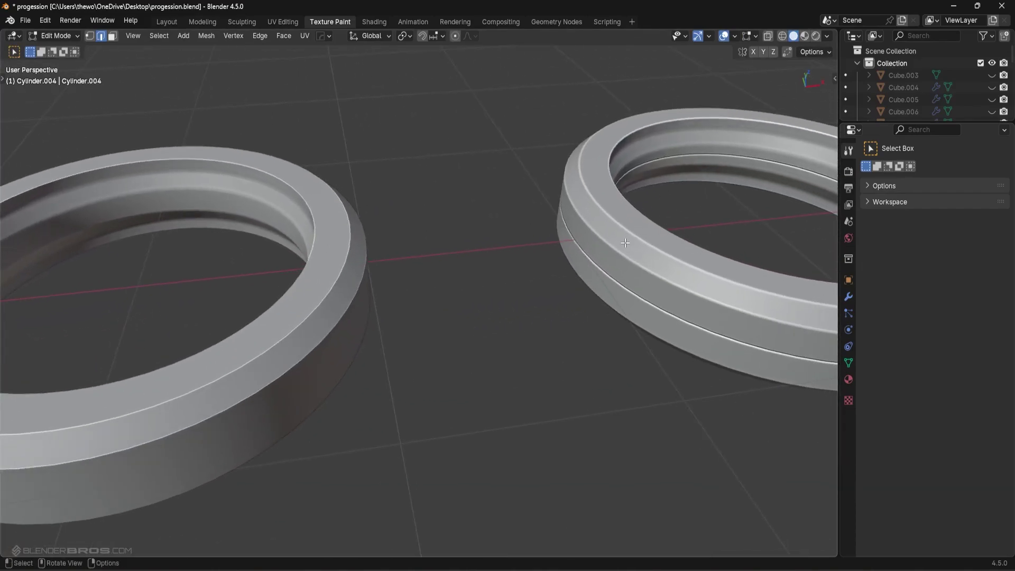
{"action": "key", "text": "Tab"}
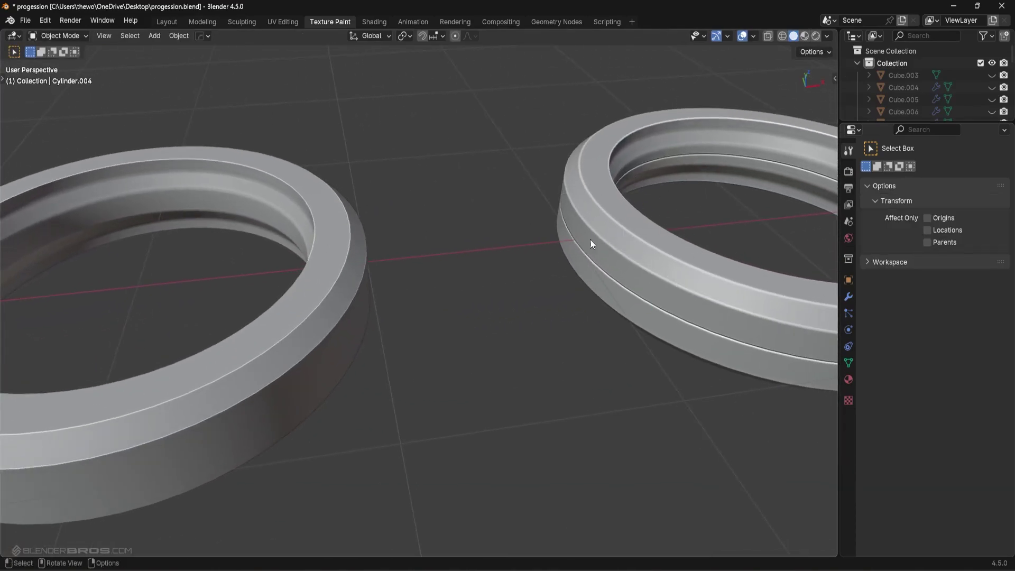
Step: Add a plane at the centre of the softened-groove ring, using the 3D cursor snapped there, and scale it beyond the ring's outline
{"action": "scroll", "coordinate": [590, 239], "scroll_direction": "down", "scroll_amount": 2}
{"action": "left_click", "coordinate": [353, 272]}
{"action": "key", "text": "shift+a"}
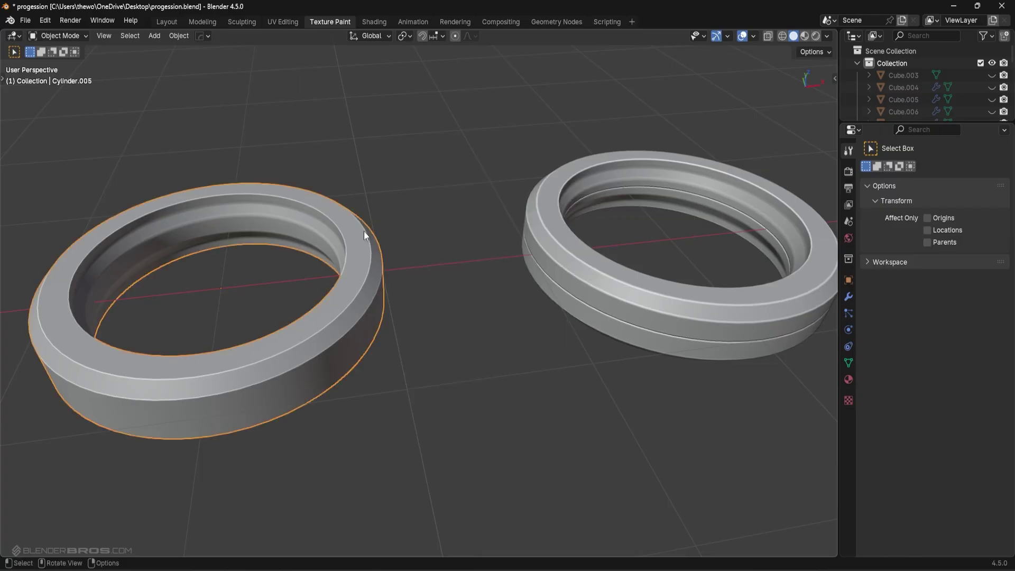
{"action": "key", "text": "shift+s"}
{"action": "left_click", "coordinate": [338, 300]}
{"action": "key", "text": "shift+a"}
{"action": "mouse_move", "coordinate": [490, 185]}
{"action": "left_click", "coordinate": [549, 183]}
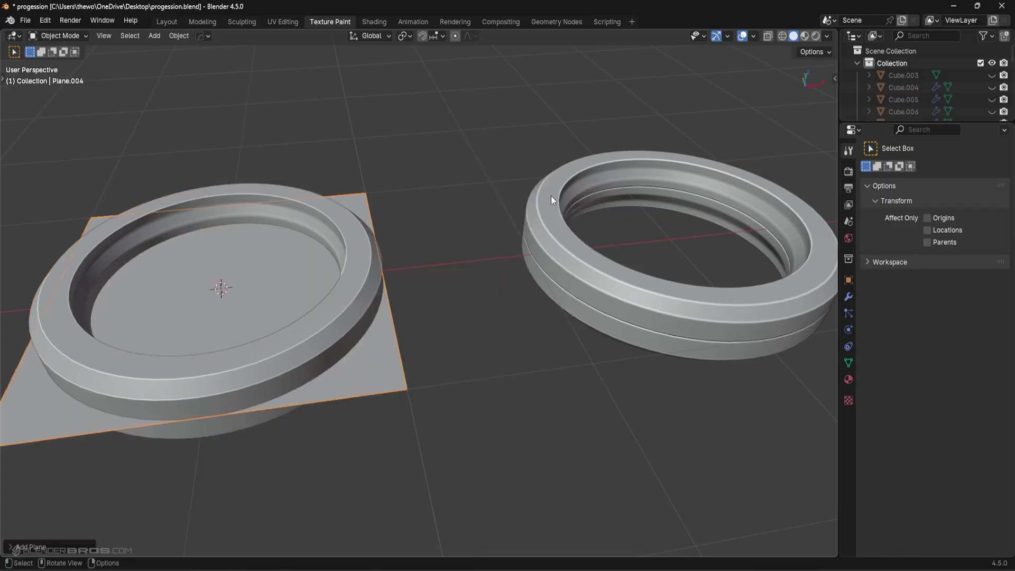
{"action": "key", "text": "s"}
{"action": "left_click", "coordinate": [502, 286]}
Step: Solidify the plane with 0.02 thickness and offset 0, and cut a seam around the ring with a difference boolean
{"action": "middle_click_drag", "start_coordinate": [450, 271], "coordinate": [513, 240], "text": "shift"}
{"action": "key", "text": "q"}
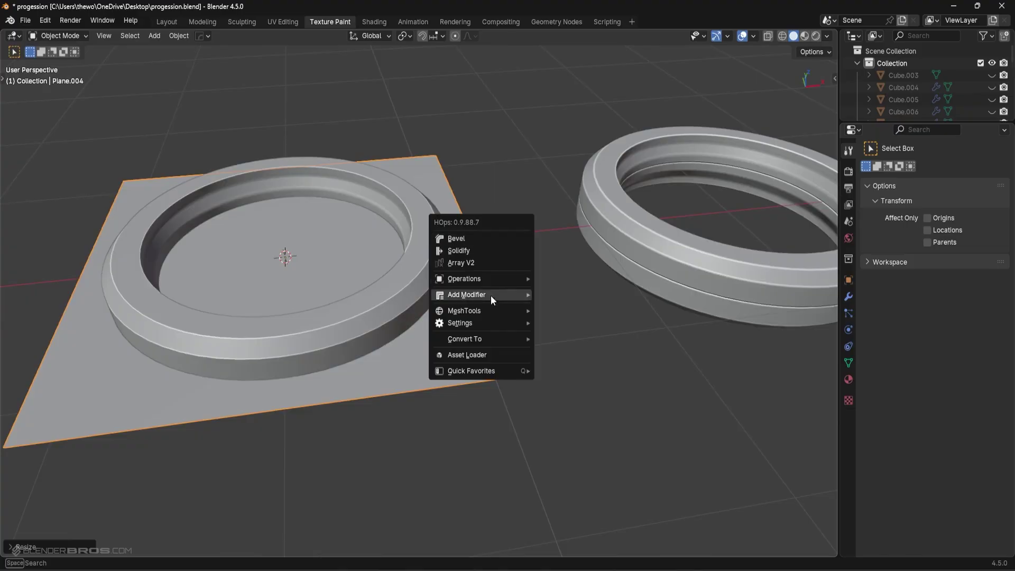
{"action": "mouse_move", "coordinate": [491, 296]}
{"action": "left_click", "coordinate": [573, 308]}
{"action": "key", "text": "2"}
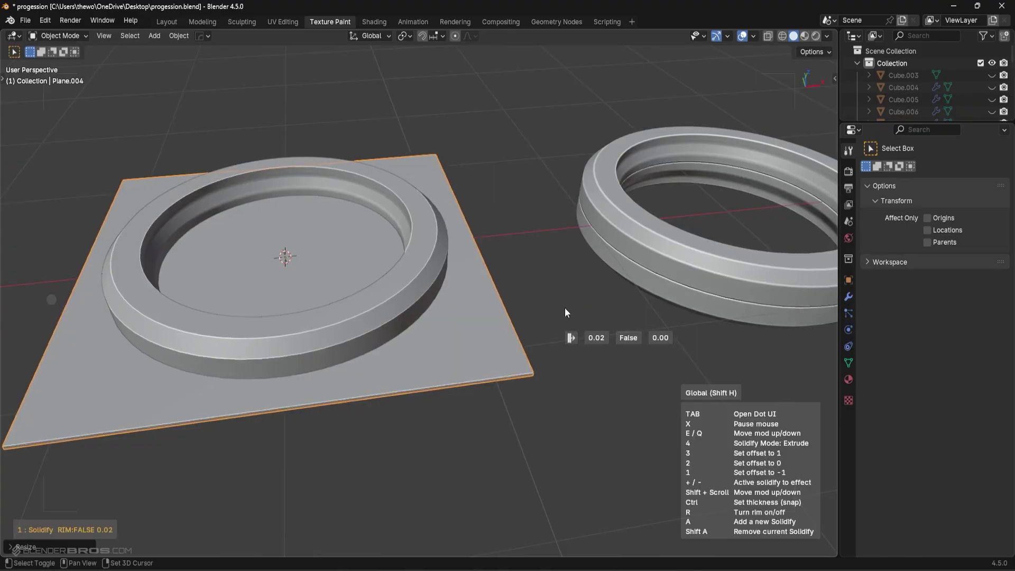
{"action": "left_click", "coordinate": [583, 310], "text": "shift"}
{"action": "left_click", "coordinate": [429, 288], "text": "shift"}
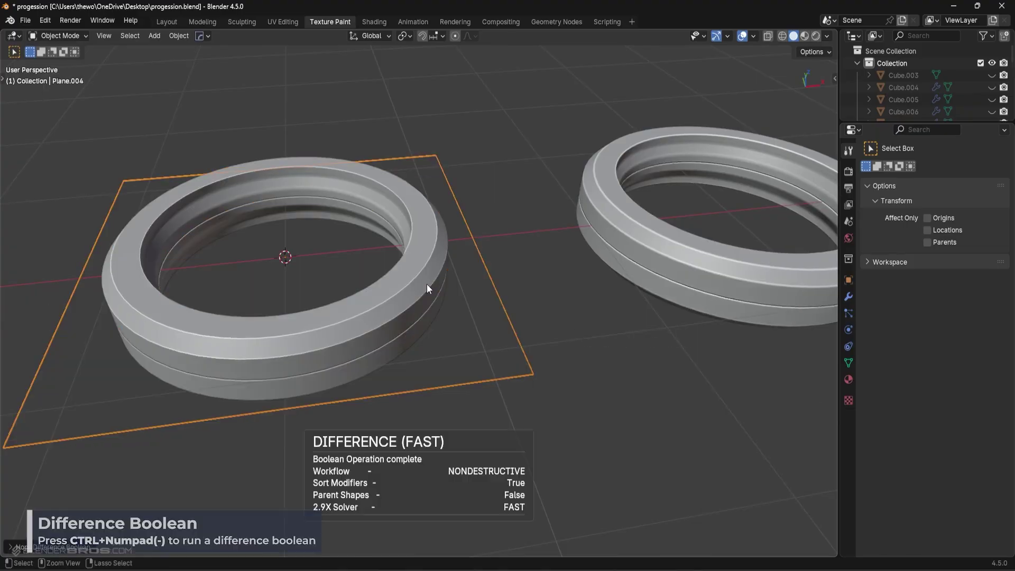
{"action": "middle_click_drag", "start_coordinate": [593, 259], "coordinate": [471, 251], "text": "shift"}
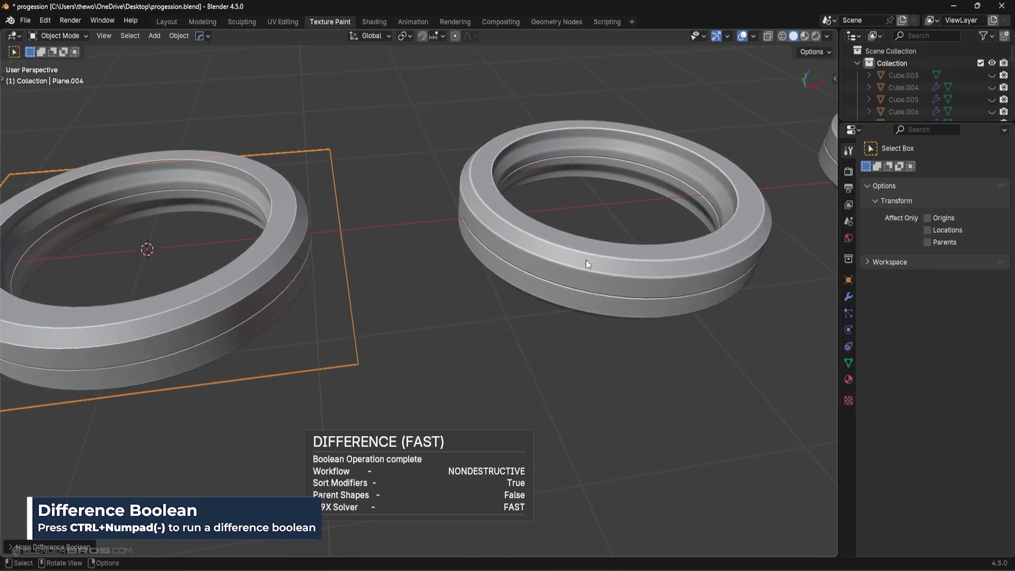
Step: Undo the seam cut and the slicing plane added to the ring
{"action": "key", "text": "ctrl+z"}
{"action": "key", "text": "ctrl+z"}
{"action": "key", "text": "ctrl+z"}
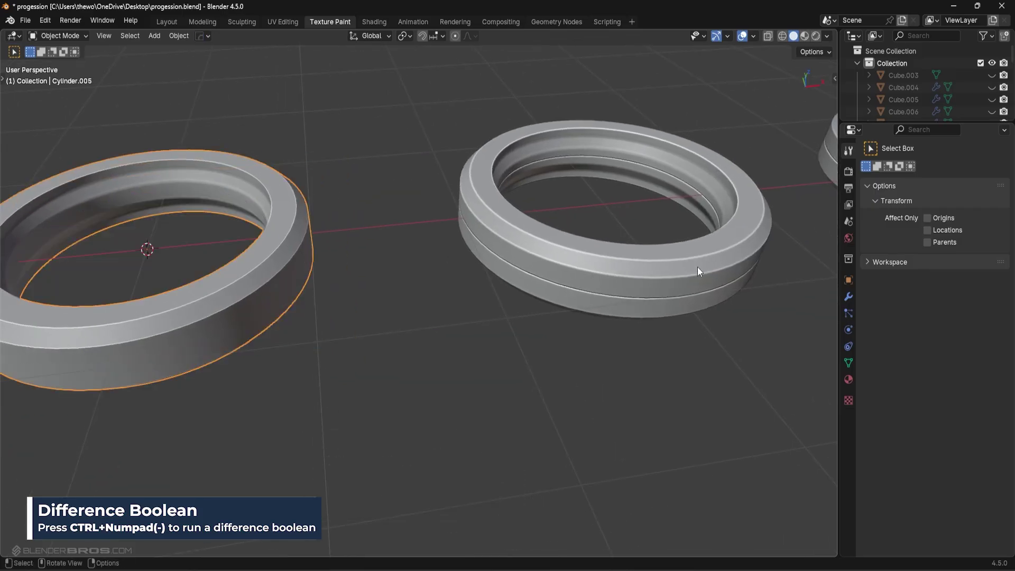
Step: Examine the ring with the softened outer edges and side seam, and the next ring's notches cut into the inner wall
{"action": "middle_click_drag", "start_coordinate": [697, 267], "coordinate": [427, 247], "text": "shift"}
{"action": "left_click", "coordinate": [428, 246]}
{"action": "left_click", "coordinate": [608, 202]}
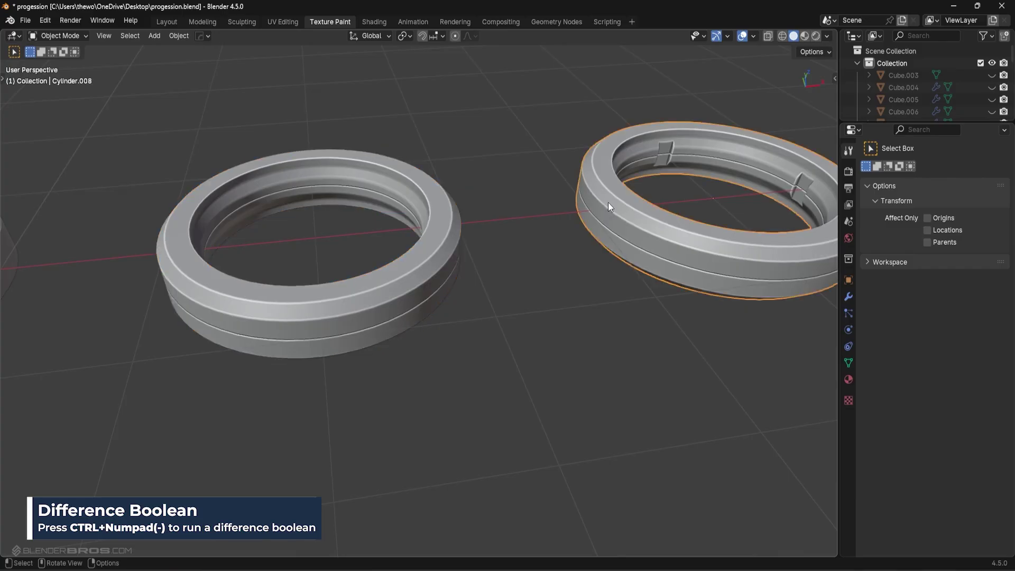
{"action": "middle_click_drag", "start_coordinate": [608, 202], "coordinate": [455, 231], "text": "shift"}
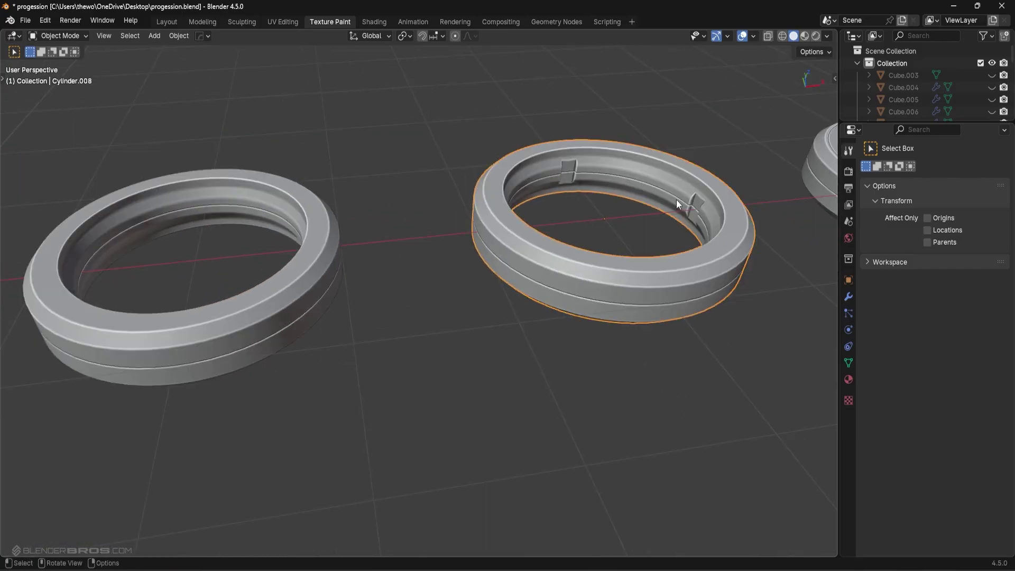
{"action": "middle_click_drag", "start_coordinate": [677, 199], "coordinate": [398, 274]}
{"action": "middle_click_drag", "start_coordinate": [541, 168], "coordinate": [665, 304]}
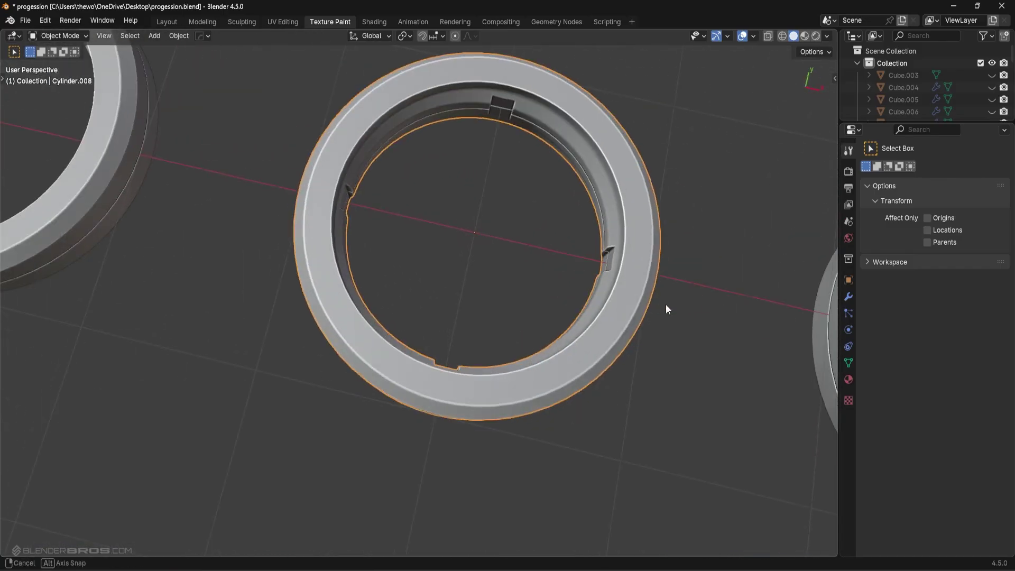
{"action": "scroll", "coordinate": [487, 338], "scroll_direction": "down", "scroll_amount": 1}
{"action": "middle_click_drag", "start_coordinate": [487, 337], "coordinate": [587, 196]}
{"action": "middle_click_drag", "start_coordinate": [587, 196], "coordinate": [452, 234]}
{"action": "scroll", "coordinate": [568, 240], "scroll_direction": "up", "scroll_amount": 3}
{"action": "middle_click_drag", "start_coordinate": [568, 241], "coordinate": [455, 252], "text": "shift"}
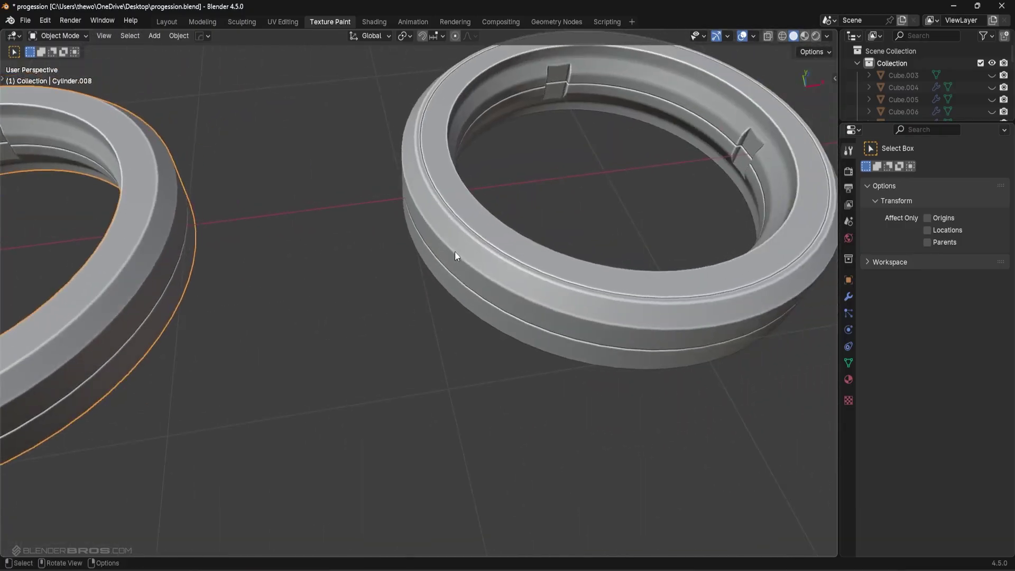
Step: Try to uniformly scale down the separate inner piece of the ring that has a seam around its top face
{"action": "scroll", "coordinate": [455, 198], "scroll_direction": "down", "scroll_amount": 1}
{"action": "left_click", "coordinate": [449, 144]}
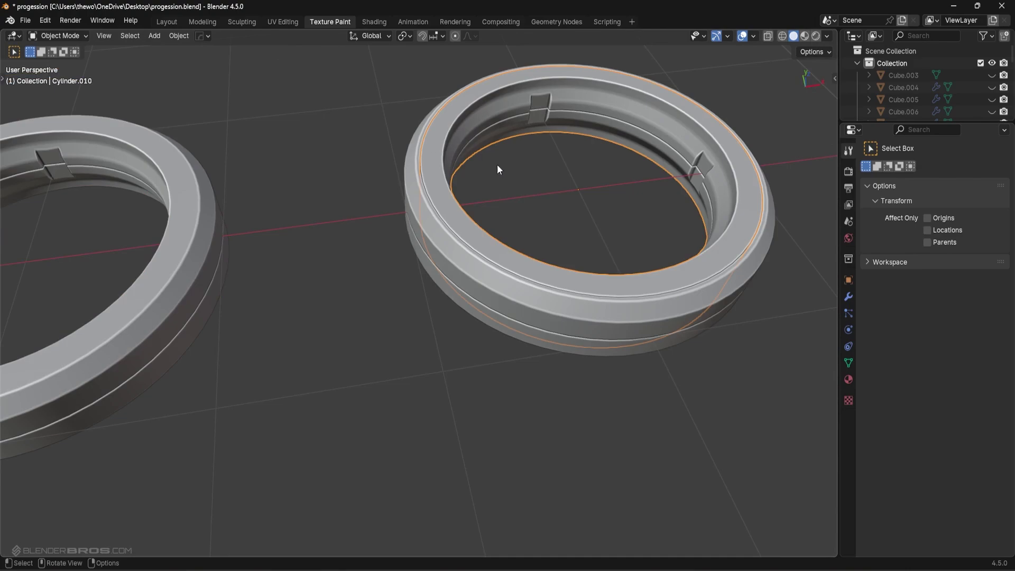
{"action": "middle_click_drag", "start_coordinate": [497, 164], "coordinate": [379, 205]}
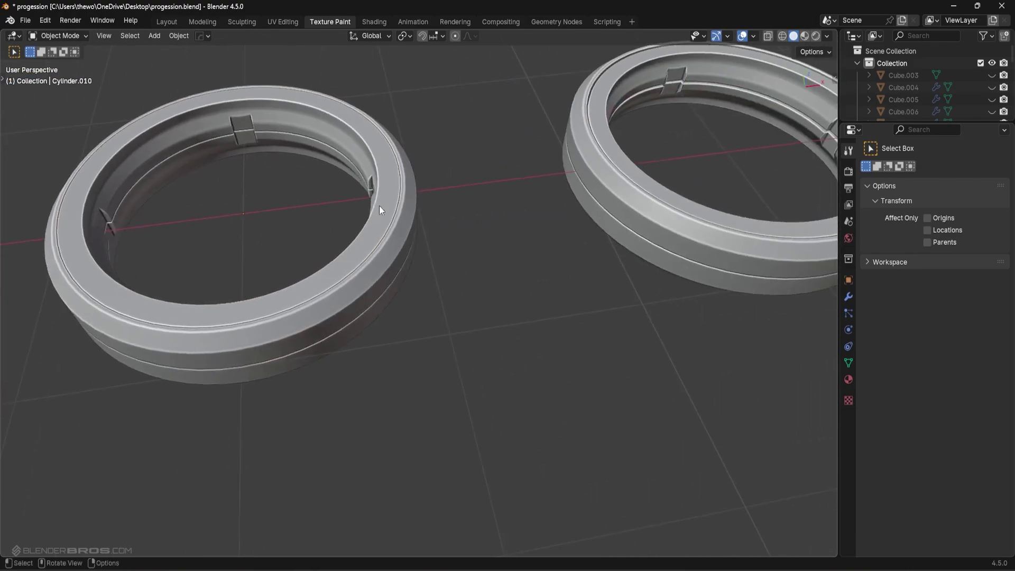
{"action": "middle_click_drag", "start_coordinate": [653, 183], "coordinate": [433, 238], "text": "shift"}
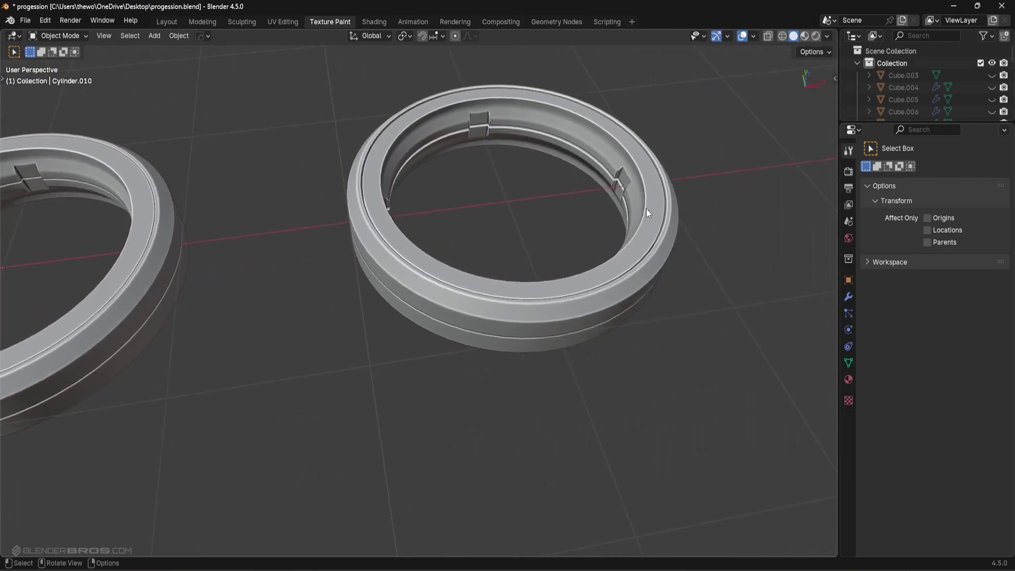
{"action": "scroll", "coordinate": [643, 216], "scroll_direction": "down", "scroll_amount": 2}
{"action": "middle_click_drag", "start_coordinate": [643, 218], "coordinate": [274, 260]}
{"action": "left_click", "coordinate": [131, 227]}
{"action": "key", "text": "s"}
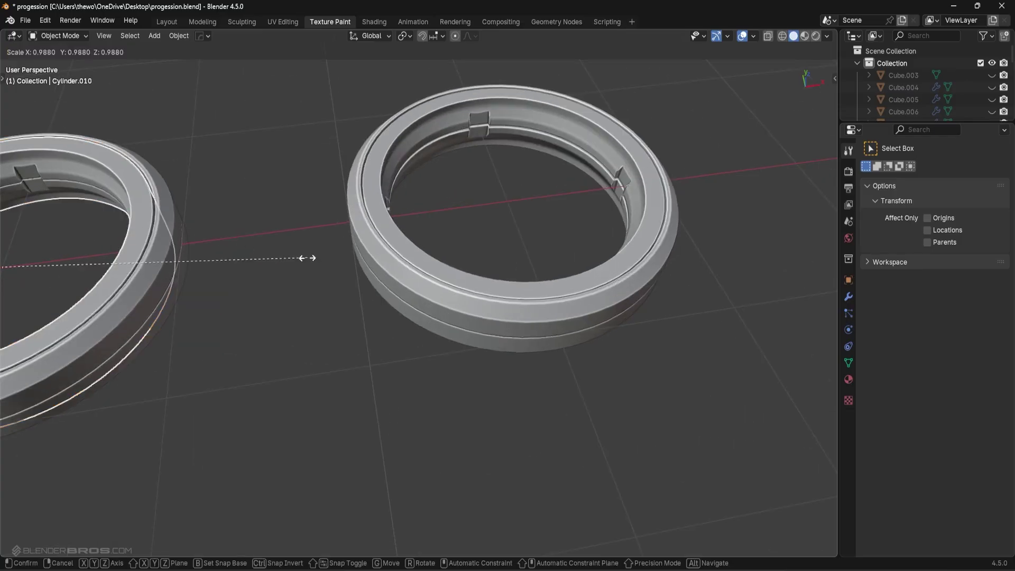
{"action": "right_click", "coordinate": [314, 258]}
{"action": "key", "text": "alt+a"}
Step: Review the ring variants in sequence, comparing the grooves, softened edges, side seam and inner notches
{"action": "scroll", "coordinate": [318, 258], "scroll_direction": "down", "scroll_amount": 3}
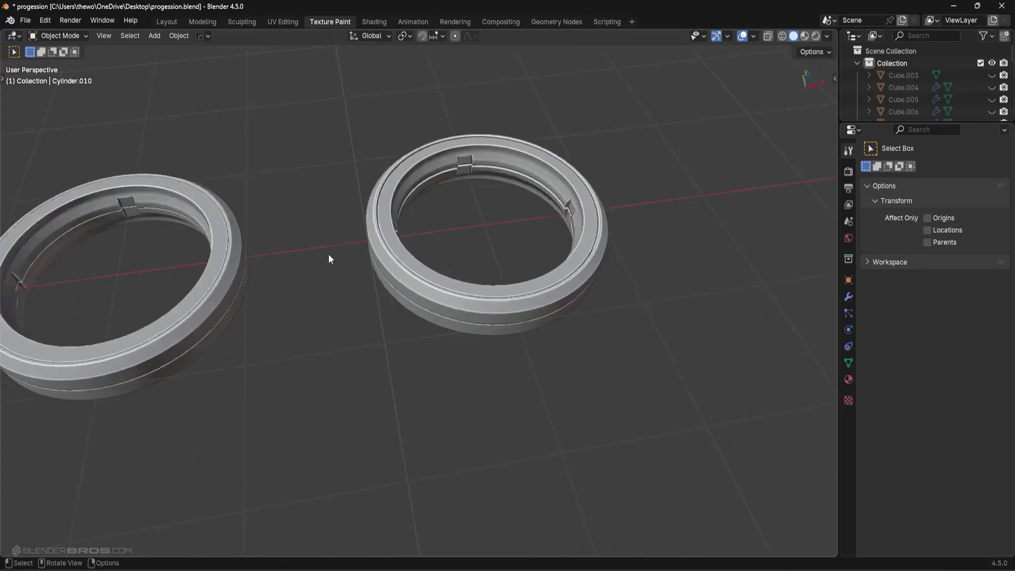
{"action": "middle_click_drag", "start_coordinate": [288, 253], "coordinate": [539, 199], "text": "shift"}
{"action": "scroll", "coordinate": [526, 227], "scroll_direction": "down", "scroll_amount": 3}
{"action": "middle_click_drag", "start_coordinate": [416, 275], "coordinate": [419, 268], "text": "shift"}
{"action": "scroll", "coordinate": [407, 271], "scroll_direction": "up", "scroll_amount": 4}
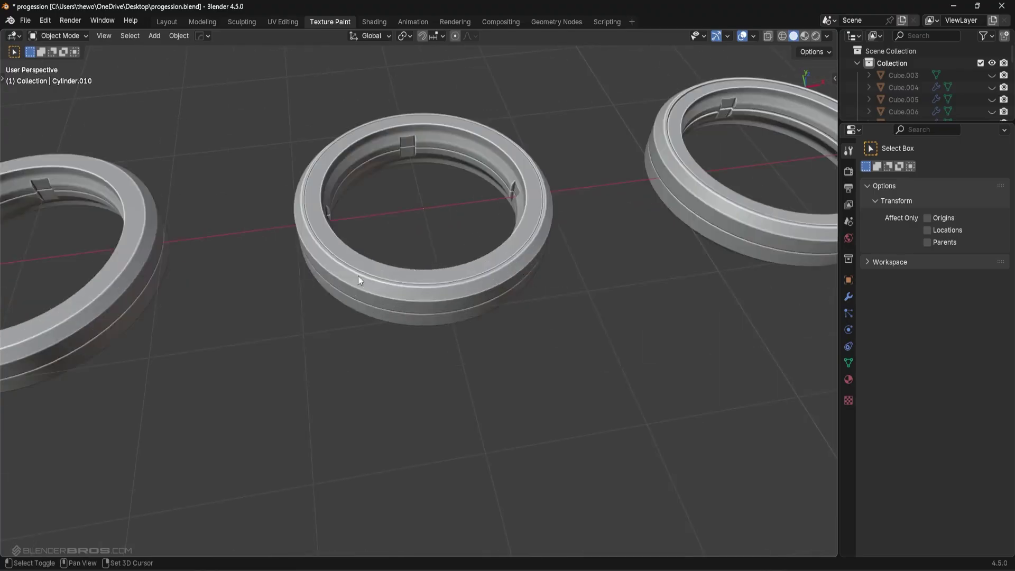
{"action": "middle_click_drag", "start_coordinate": [280, 271], "coordinate": [586, 218], "text": "shift"}
{"action": "mouse_move", "coordinate": [212, 281]}
{"action": "middle_mouse_down", "text": "shift"}
{"action": "mouse_move", "coordinate": [531, 249]}
{"action": "mouse_move", "coordinate": [247, 284]}
{"action": "mouse_move", "coordinate": [403, 277]}
{"action": "middle_mouse_up", "text": "shift"}
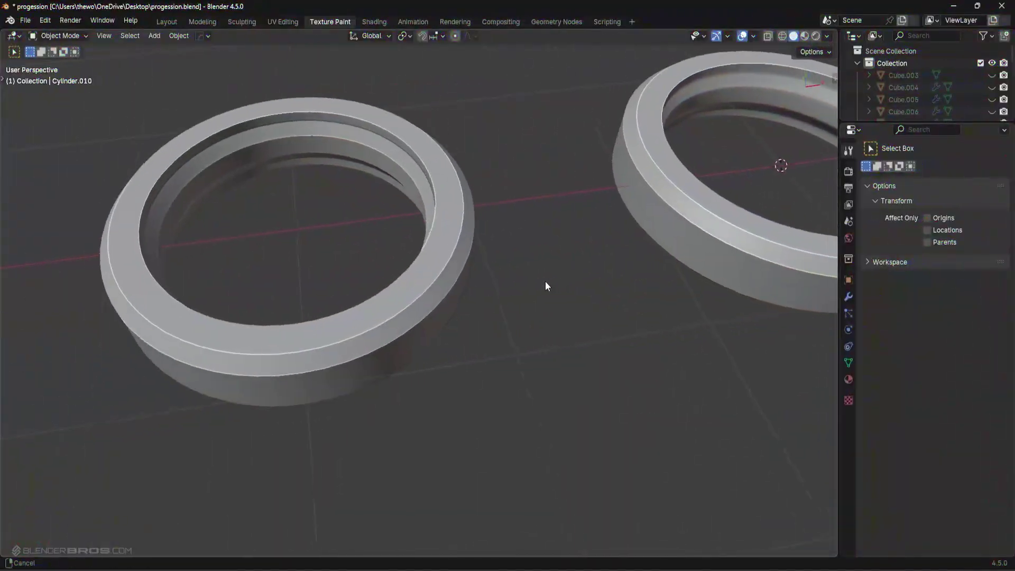
{"action": "middle_click_drag", "start_coordinate": [544, 281], "coordinate": [552, 281], "text": "shift"}
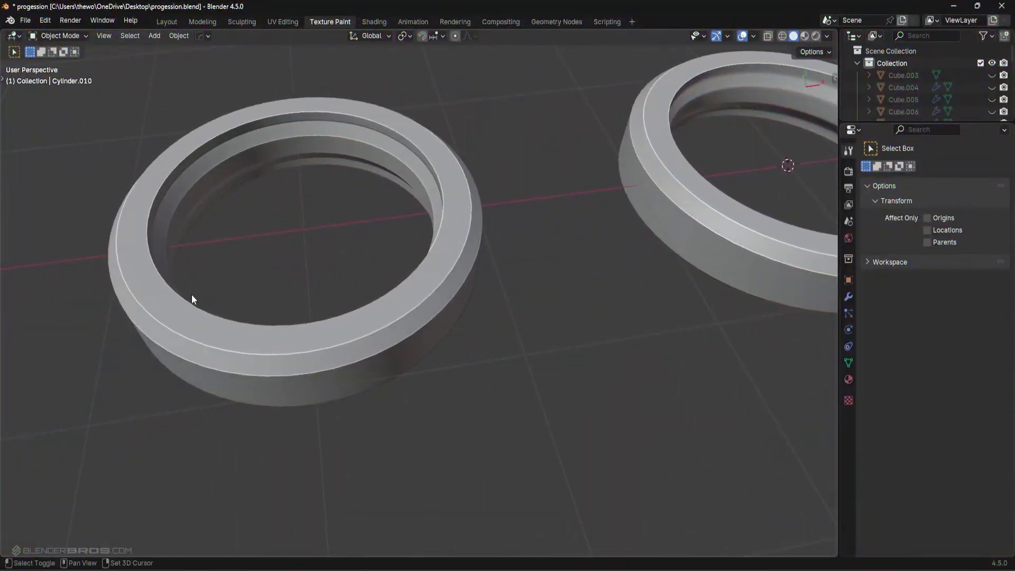
{"action": "middle_click_drag", "start_coordinate": [134, 311], "coordinate": [442, 255], "text": "shift"}
{"action": "scroll", "coordinate": [447, 259], "scroll_direction": "down", "scroll_amount": 3}
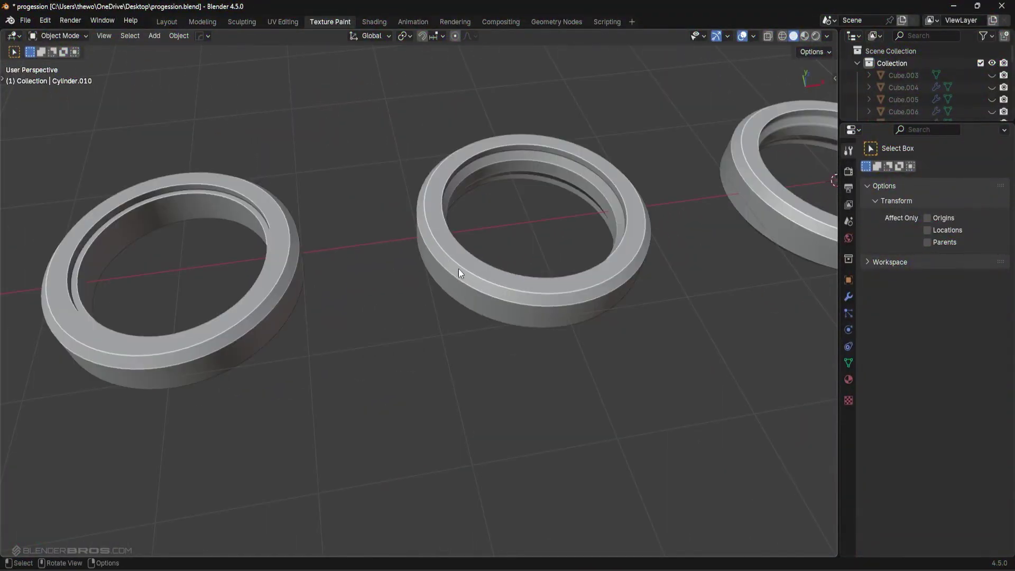
{"action": "scroll", "coordinate": [654, 296], "scroll_direction": "up", "scroll_amount": 3}
{"action": "middle_click_drag", "start_coordinate": [769, 202], "coordinate": [351, 296], "text": "shift"}
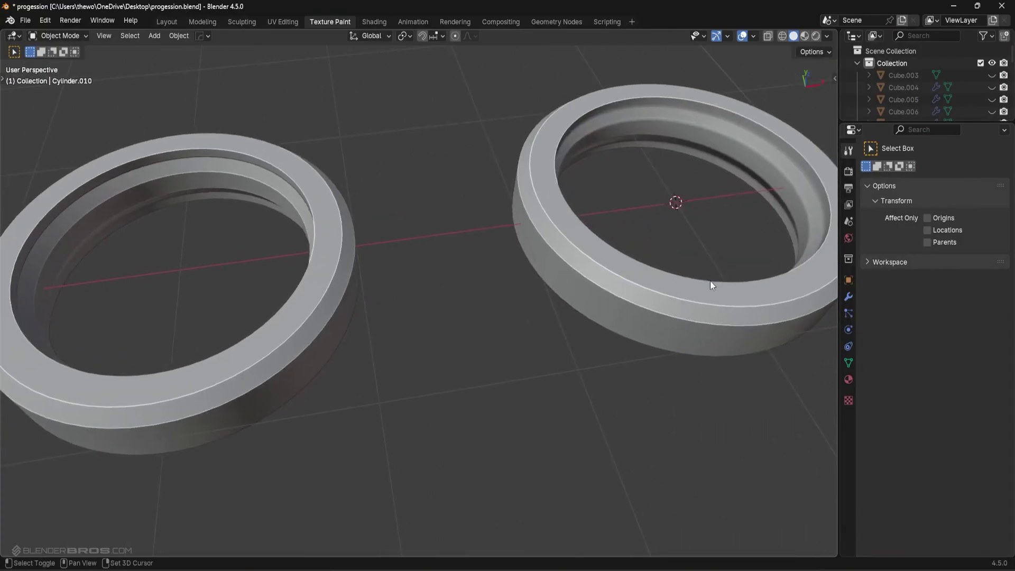
{"action": "mouse_move", "coordinate": [709, 282]}
{"action": "middle_mouse_down", "text": "shift"}
{"action": "mouse_move", "coordinate": [510, 320]}
{"action": "mouse_move", "coordinate": [365, 319]}
{"action": "middle_mouse_up", "text": "shift"}
{"action": "middle_click_drag", "start_coordinate": [736, 242], "coordinate": [239, 311], "text": "shift"}
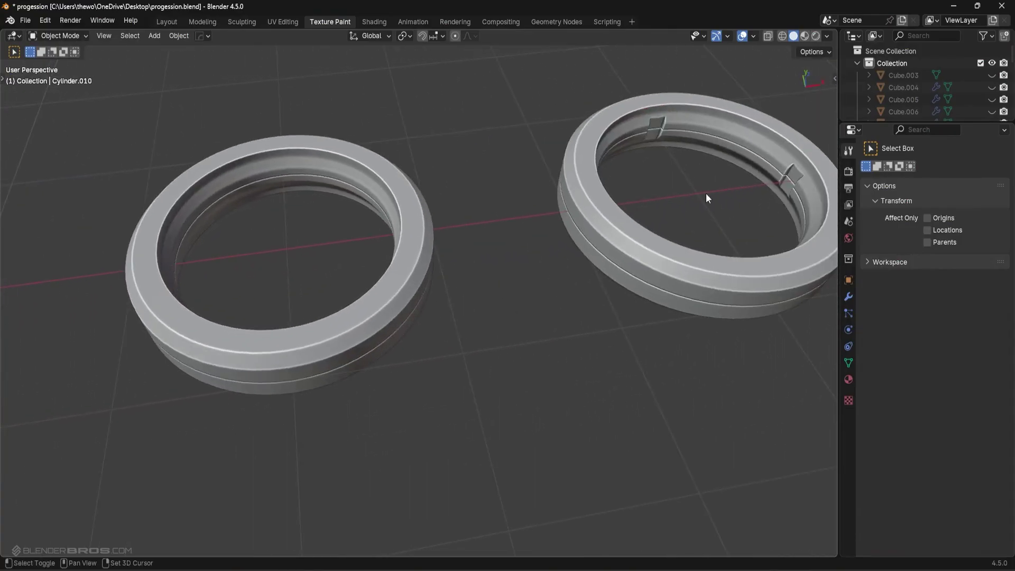
{"action": "middle_click_drag", "start_coordinate": [726, 192], "coordinate": [402, 246], "text": "shift"}
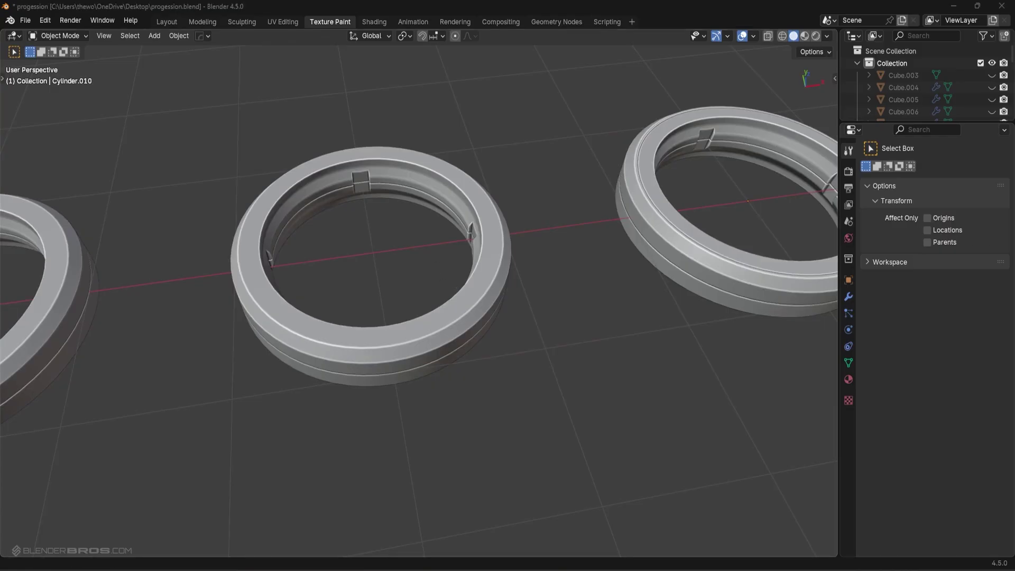
Step: Unhide all objects and hide the row of cylinders and rings, selecting them in wireframe from the top view
{"action": "scroll", "coordinate": [540, 350], "scroll_direction": "down", "scroll_amount": 2}
{"action": "scroll", "coordinate": [540, 351], "scroll_direction": "down", "scroll_amount": 6}
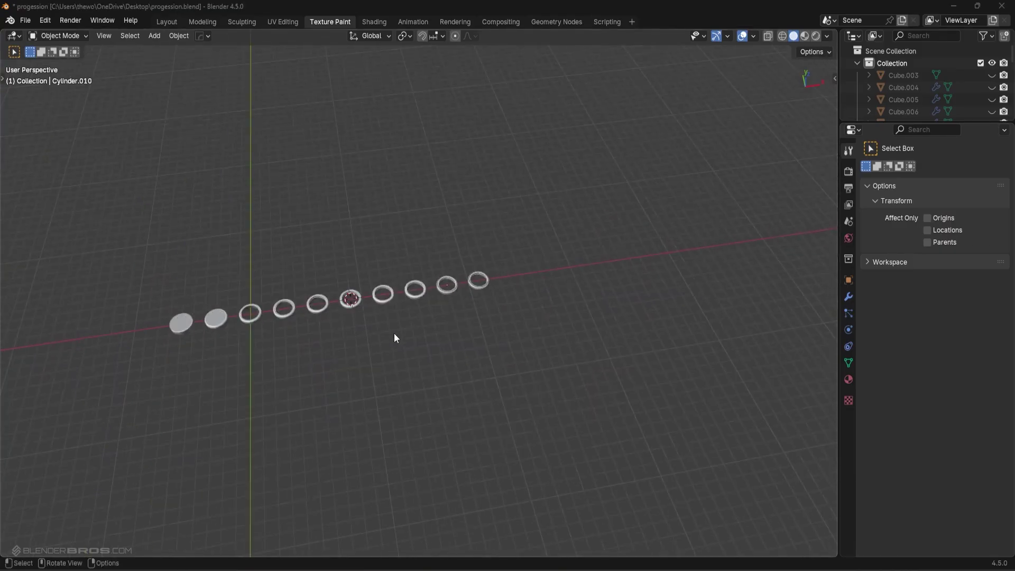
{"action": "mouse_move", "coordinate": [358, 331]}
{"action": "middle_mouse_down"}
{"action": "mouse_move", "coordinate": [366, 341]}
{"action": "mouse_move", "coordinate": [354, 351]}
{"action": "middle_mouse_up"}
{"action": "key", "text": "alt+h"}
{"action": "key", "text": "alt+a"}
{"action": "key", "text": "KP_7"}
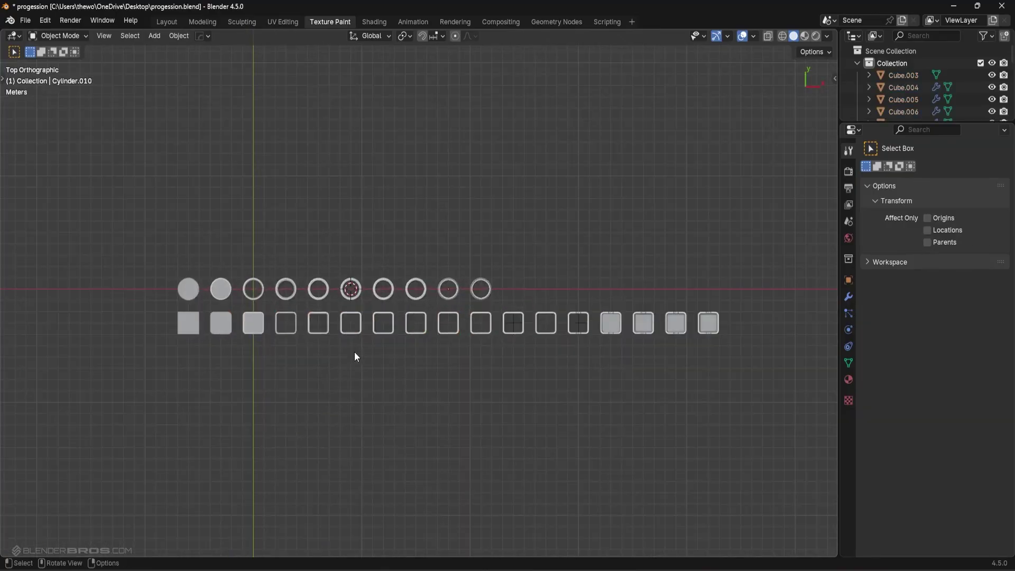
{"action": "key", "text": "z"}
{"action": "left_click_drag", "start_coordinate": [130, 241], "coordinate": [543, 310]}
{"action": "key", "text": "h"}
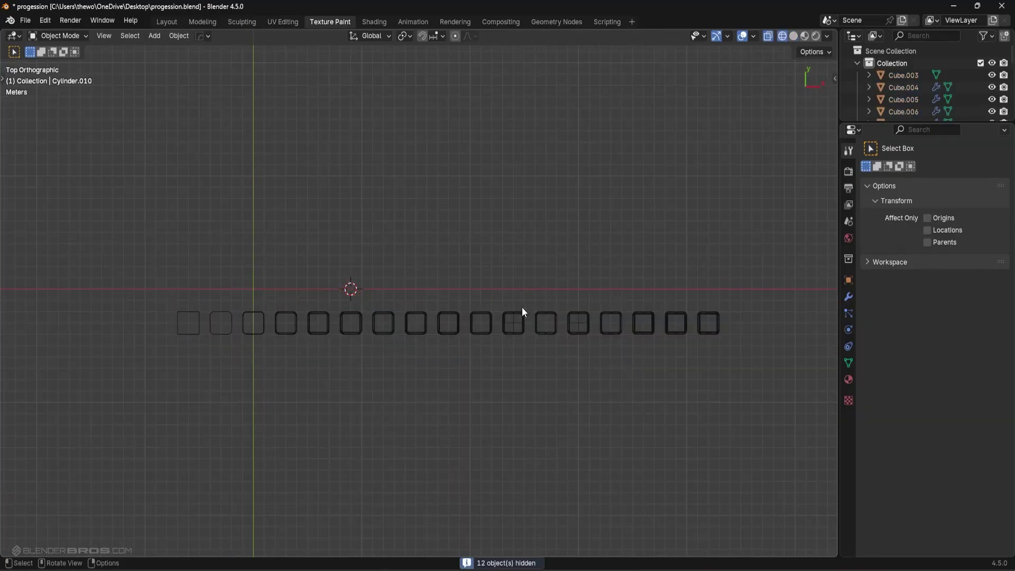
{"action": "key", "text": "shift+z"}
Step: Turn off the viewport overlays, save the file, and frame the first plain square block in the row
{"action": "middle_click_drag", "start_coordinate": [455, 361], "coordinate": [494, 311]}
{"action": "left_click", "coordinate": [742, 36]}
{"action": "middle_click_drag", "start_coordinate": [232, 393], "coordinate": [522, 317], "text": "shift"}
{"action": "scroll", "coordinate": [528, 331], "scroll_direction": "up", "scroll_amount": 4}
{"action": "scroll", "coordinate": [521, 317], "scroll_direction": "up", "scroll_amount": 8}
{"action": "key", "text": "ctrl+s"}
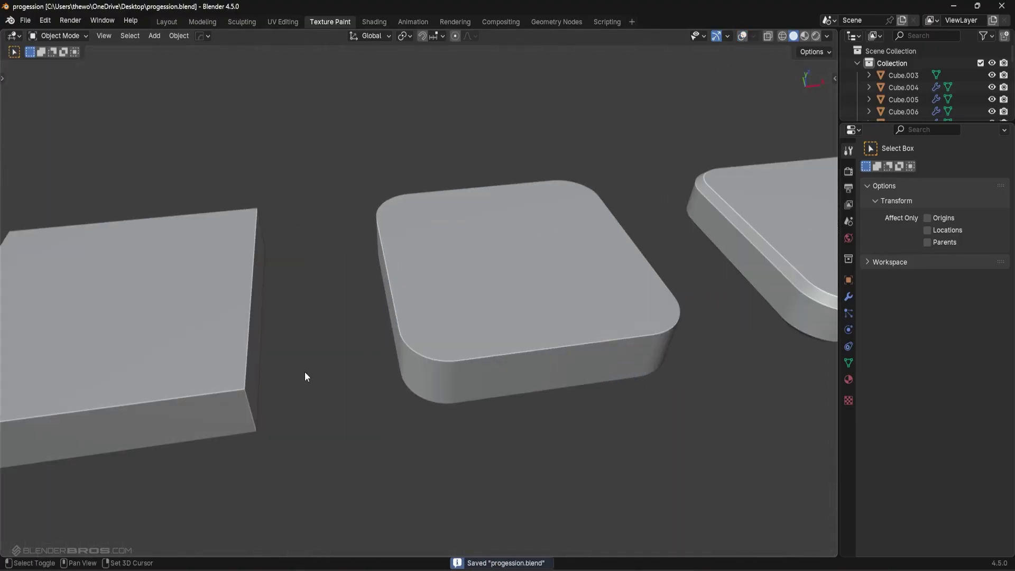
{"action": "middle_click_drag", "start_coordinate": [306, 378], "coordinate": [427, 332], "text": "shift"}
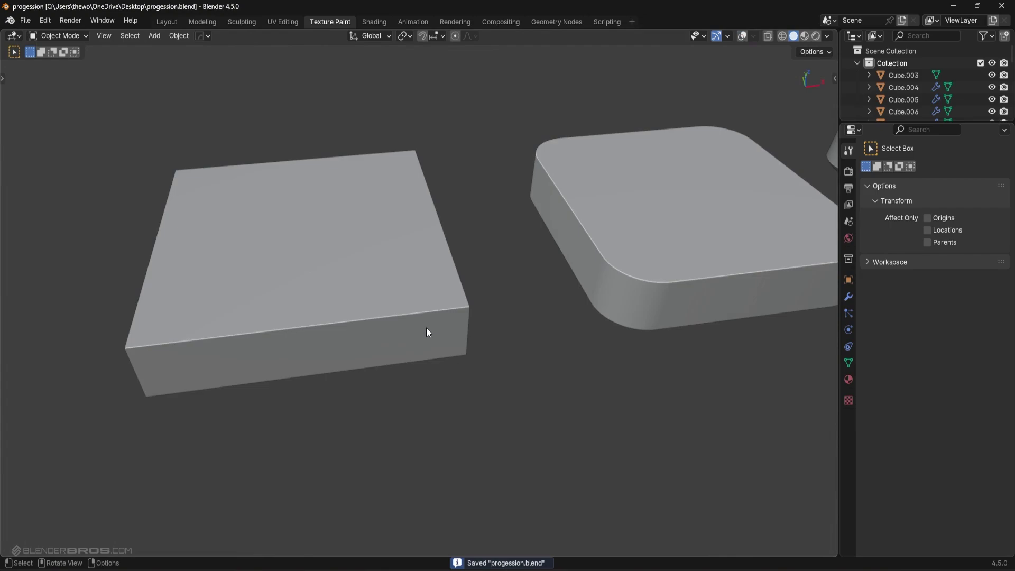
Step: Review the first square variants in sequence, comparing the rounded corners, chamfered top edge, hollow center and inner step
{"action": "middle_click_drag", "start_coordinate": [485, 322], "coordinate": [442, 299]}
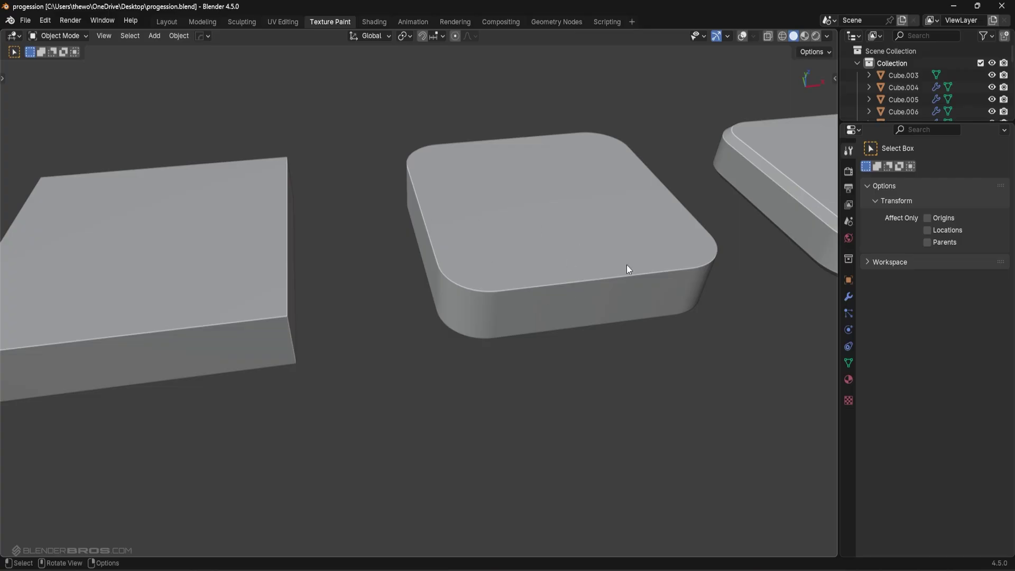
{"action": "middle_click_drag", "start_coordinate": [637, 266], "coordinate": [476, 282], "text": "shift"}
{"action": "middle_click_drag", "start_coordinate": [556, 248], "coordinate": [426, 247], "text": "shift"}
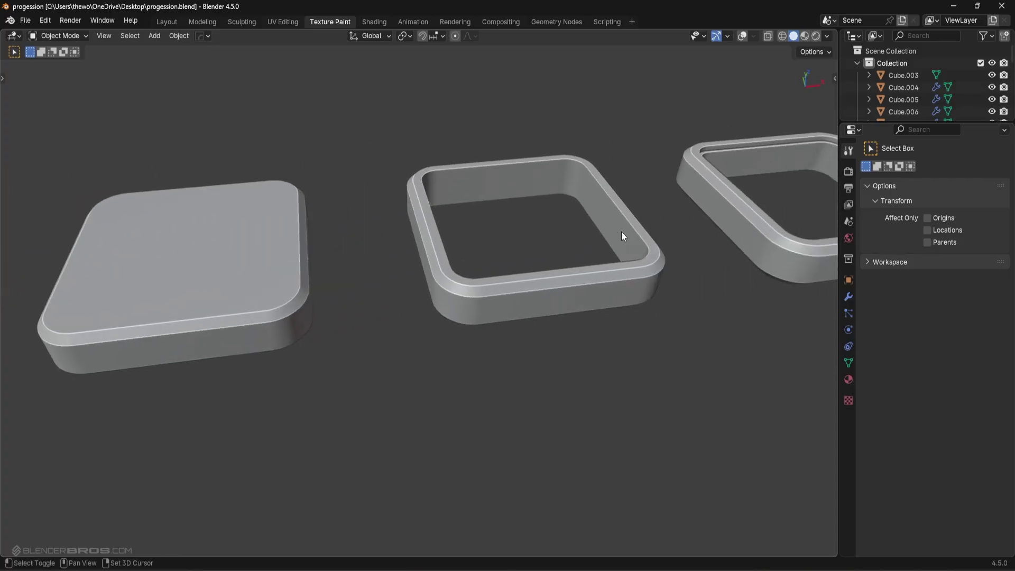
{"action": "middle_click_drag", "start_coordinate": [679, 231], "coordinate": [522, 236], "text": "shift"}
{"action": "scroll", "coordinate": [525, 235], "scroll_direction": "up", "scroll_amount": 4}
{"action": "middle_click_drag", "start_coordinate": [613, 200], "coordinate": [402, 259], "text": "shift"}
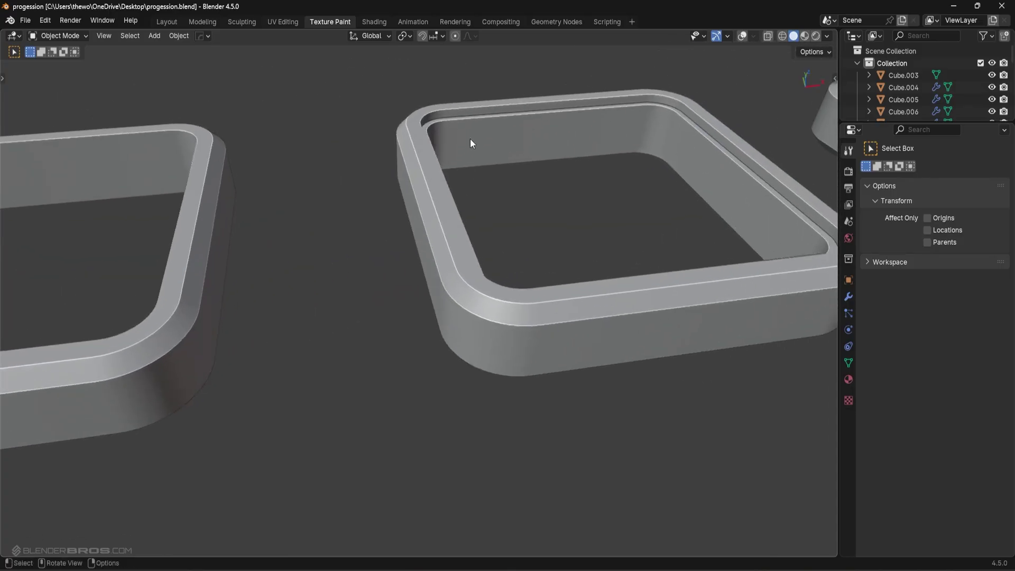
{"action": "mouse_move", "coordinate": [623, 108]}
{"action": "middle_mouse_down"}
{"action": "mouse_move", "coordinate": [671, 154]}
{"action": "mouse_move", "coordinate": [659, 178]}
{"action": "mouse_move", "coordinate": [495, 201]}
{"action": "middle_mouse_up"}
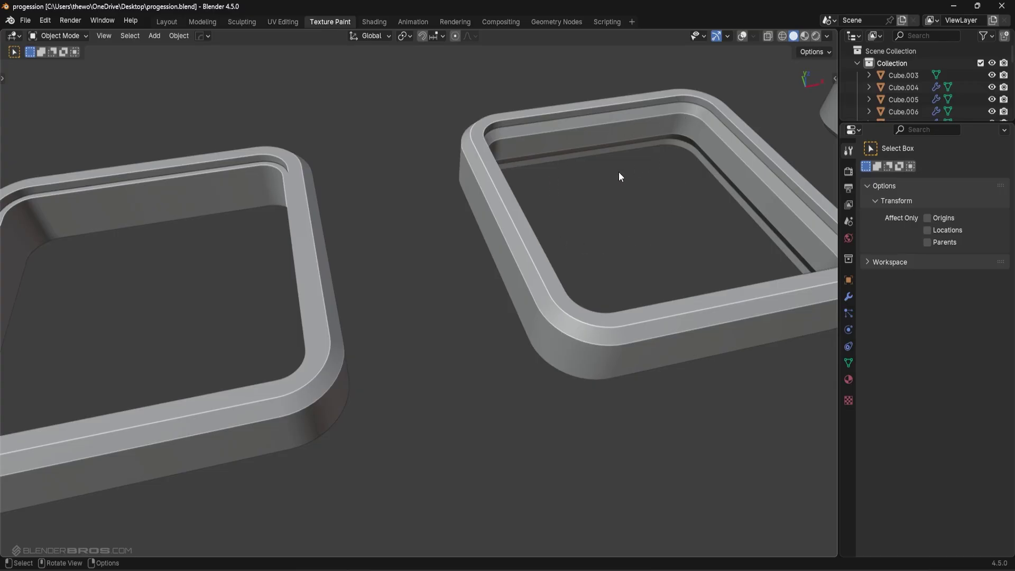
Step: Examine the following square frames in sequence, comparing their inner grooves, softened inner edges and the seam around the outer side
{"action": "middle_click_drag", "start_coordinate": [707, 178], "coordinate": [428, 218], "text": "shift"}
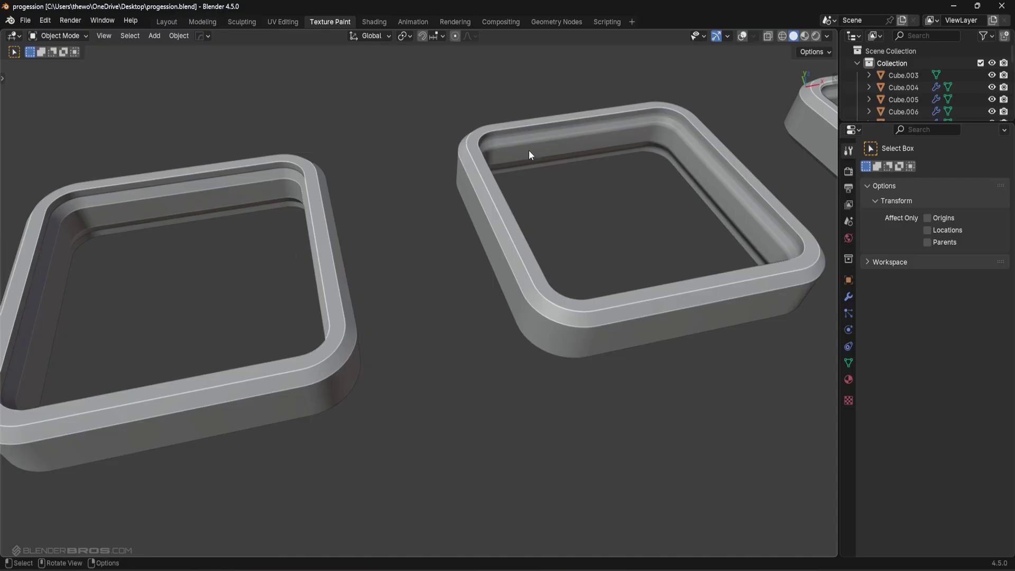
{"action": "scroll", "coordinate": [529, 150], "scroll_direction": "up", "scroll_amount": 4}
{"action": "scroll", "coordinate": [564, 124], "scroll_direction": "down", "scroll_amount": 4}
{"action": "middle_click_drag", "start_coordinate": [651, 126], "coordinate": [456, 181], "text": "shift"}
{"action": "scroll", "coordinate": [455, 181], "scroll_direction": "up", "scroll_amount": 3}
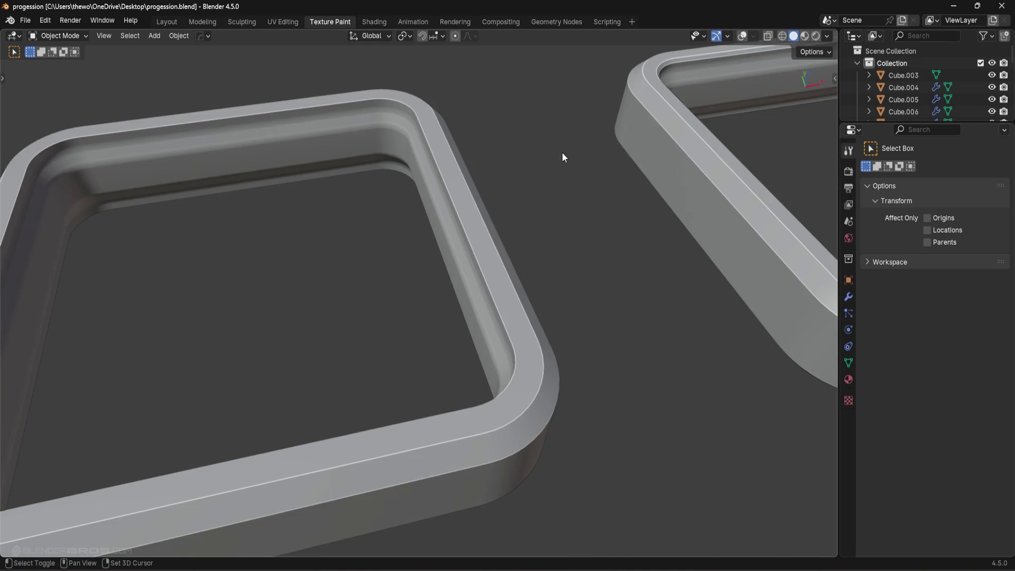
{"action": "middle_click_drag", "start_coordinate": [562, 157], "coordinate": [315, 212], "text": "shift"}
{"action": "scroll", "coordinate": [315, 212], "scroll_direction": "up", "scroll_amount": 3}
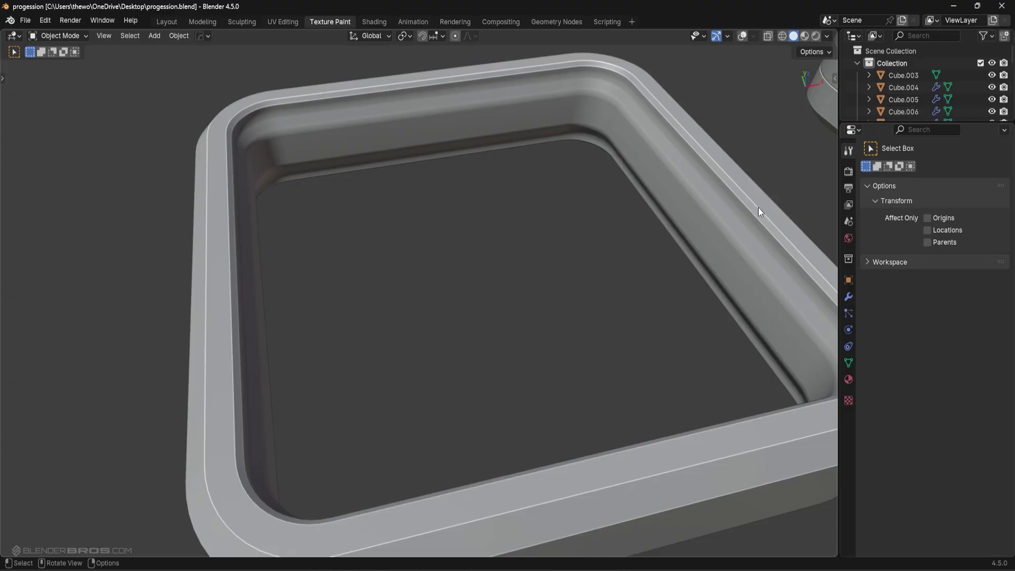
{"action": "middle_click_drag", "start_coordinate": [760, 230], "coordinate": [488, 255], "text": "shift"}
{"action": "scroll", "coordinate": [560, 237], "scroll_direction": "down", "scroll_amount": 2}
{"action": "middle_click_drag", "start_coordinate": [562, 242], "coordinate": [498, 237], "text": "shift"}
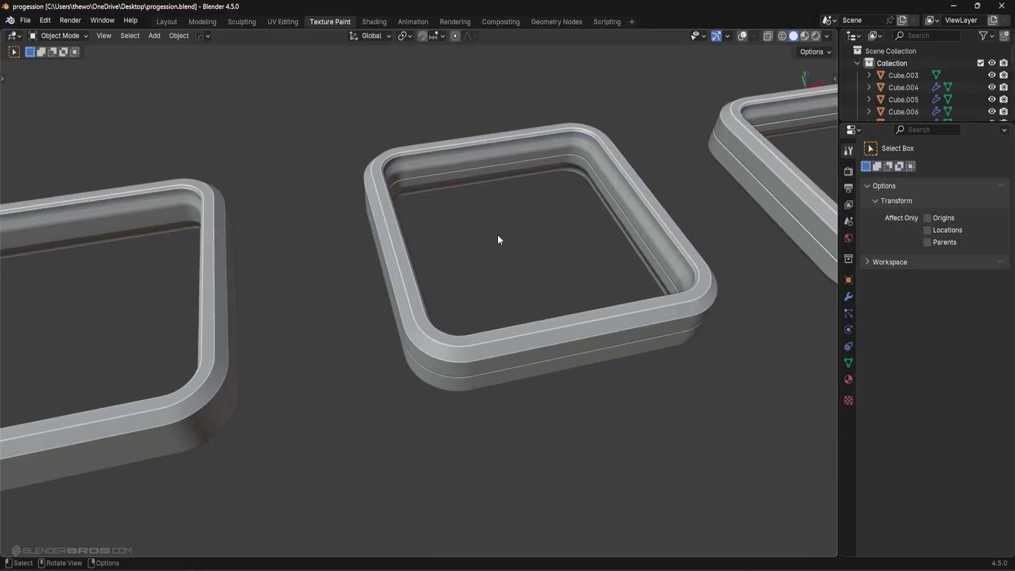
{"action": "scroll", "coordinate": [439, 168], "scroll_direction": "up", "scroll_amount": 3}
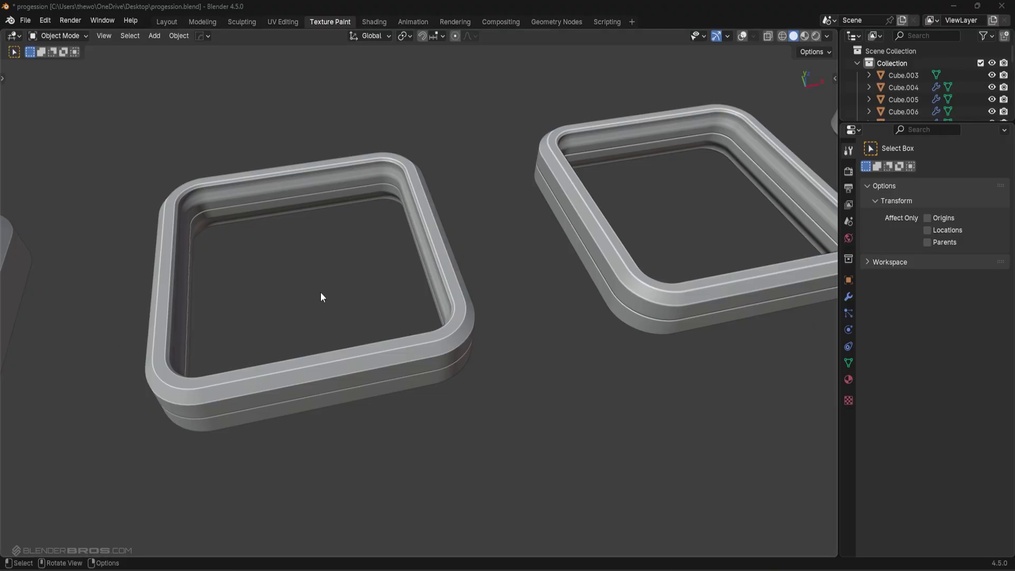
{"action": "scroll", "coordinate": [360, 254], "scroll_direction": "up", "scroll_amount": 4}
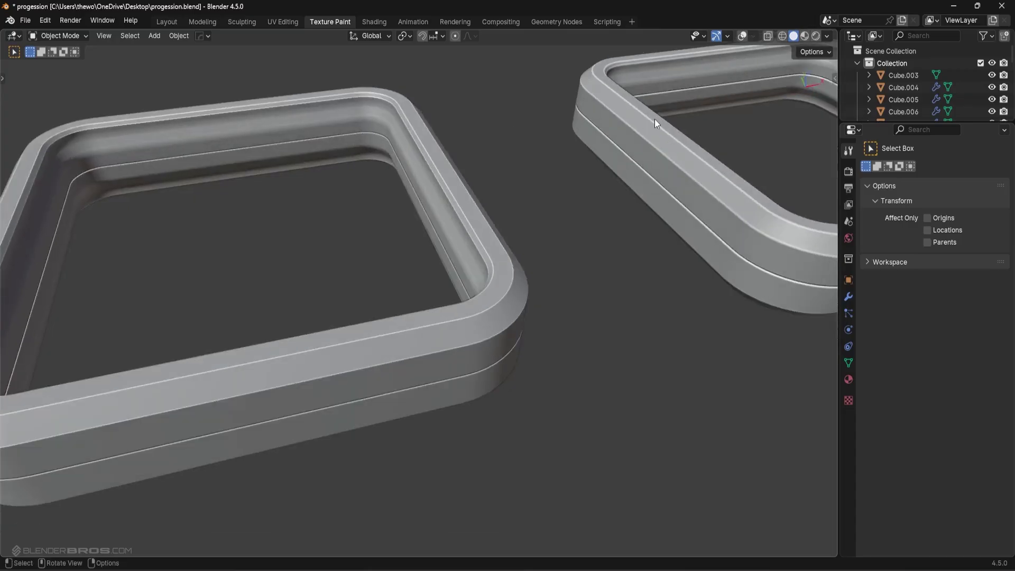
{"action": "middle_click_drag", "start_coordinate": [371, 128], "coordinate": [414, 127], "text": "shift"}
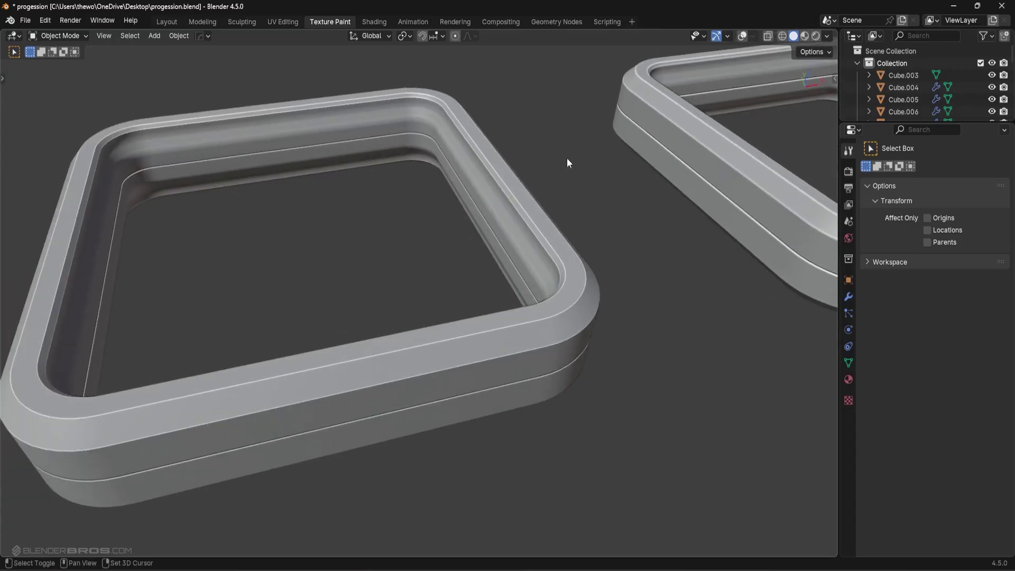
{"action": "middle_click_drag", "start_coordinate": [600, 157], "coordinate": [405, 172], "text": "shift"}
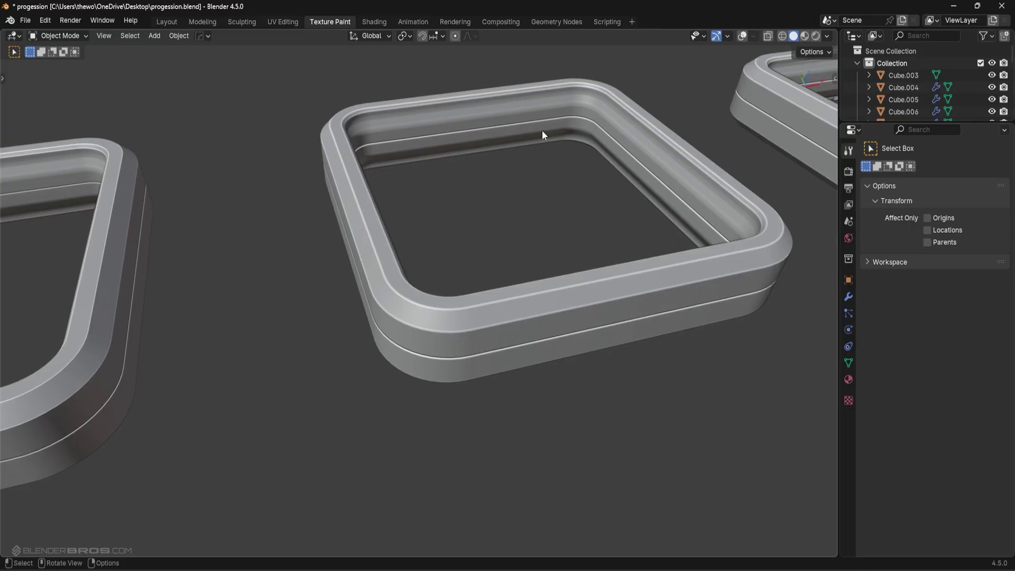
Step: Adjust the seamed square frame's Bevel with HardOps, using 3 segments, a width of 0.011 and a 30° angle
{"action": "key", "text": "q"}
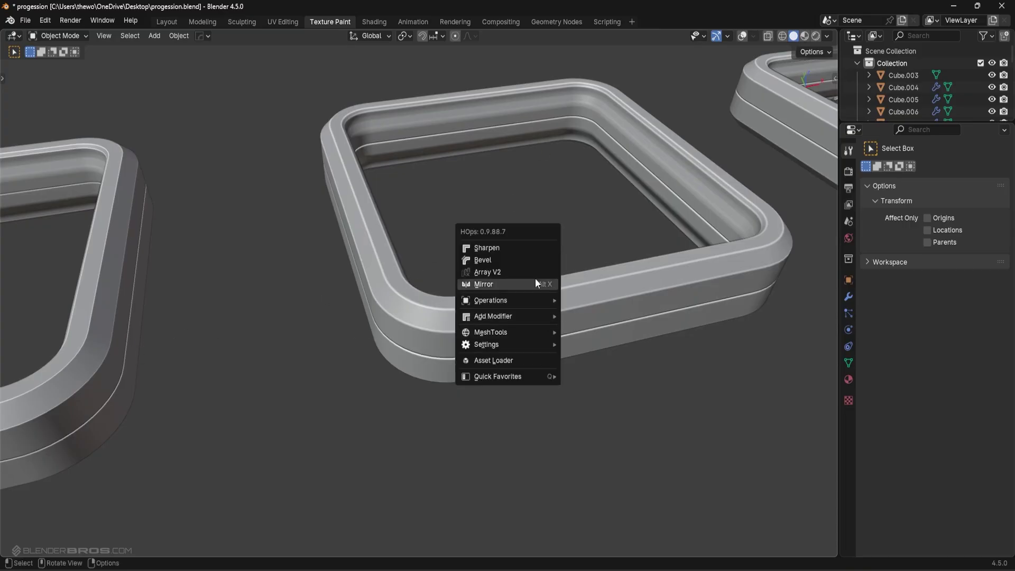
{"action": "left_click", "coordinate": [531, 262]}
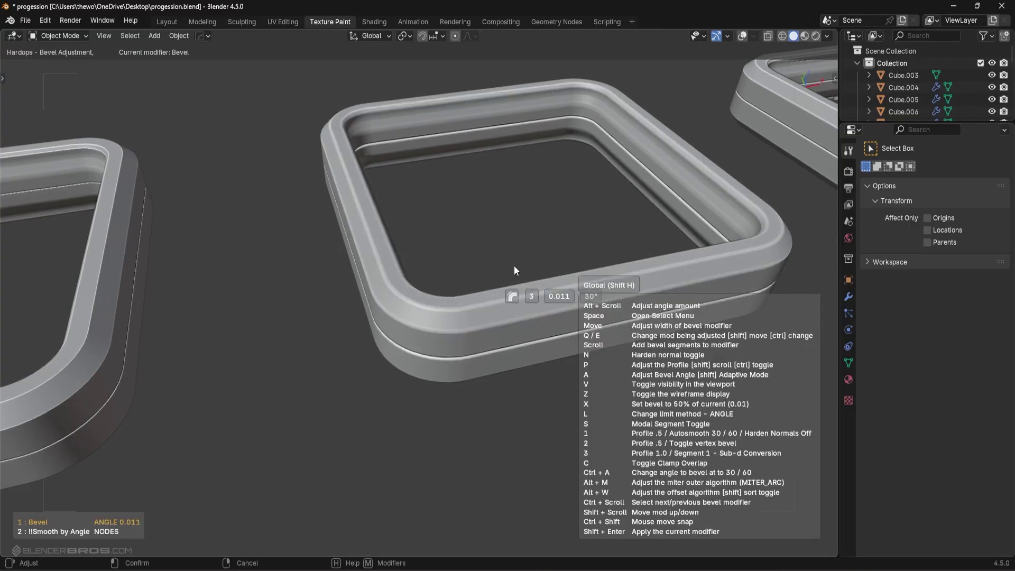
{"action": "left_click", "coordinate": [520, 267]}
Step: Review the more detailed square frames in sequence, comparing the inner notches, the split cuts and the separate segments around them
{"action": "middle_click_drag", "start_coordinate": [588, 263], "coordinate": [467, 294], "text": "shift"}
{"action": "middle_click_drag", "start_coordinate": [648, 233], "coordinate": [339, 264], "text": "shift"}
{"action": "middle_click_drag", "start_coordinate": [582, 237], "coordinate": [461, 249], "text": "shift"}
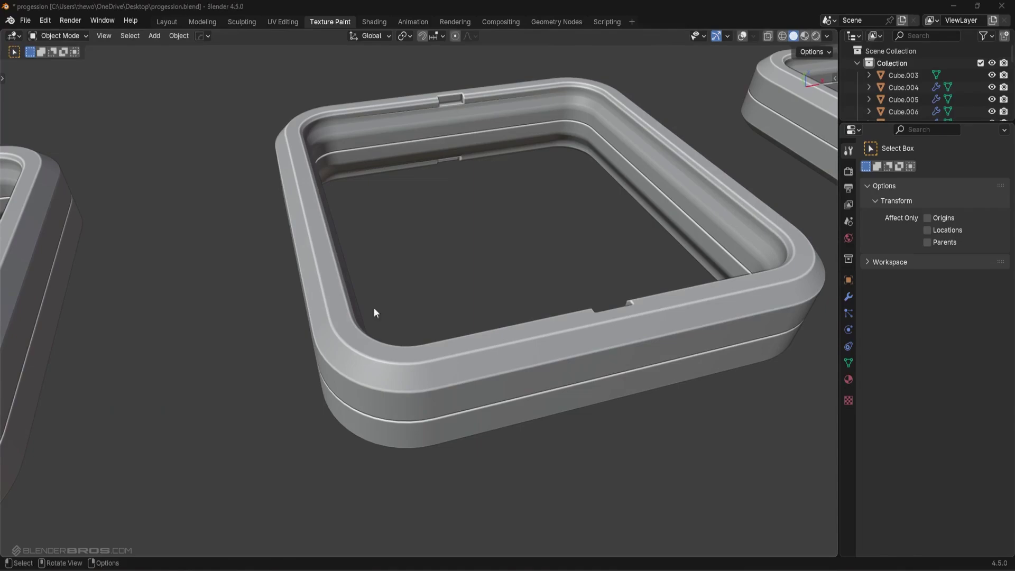
{"action": "middle_click_drag", "start_coordinate": [529, 180], "coordinate": [375, 150], "text": "shift"}
{"action": "middle_click_drag", "start_coordinate": [560, 168], "coordinate": [506, 173]}
{"action": "middle_click_drag", "start_coordinate": [650, 180], "coordinate": [328, 199], "text": "shift"}
{"action": "middle_click_drag", "start_coordinate": [545, 164], "coordinate": [506, 147]}
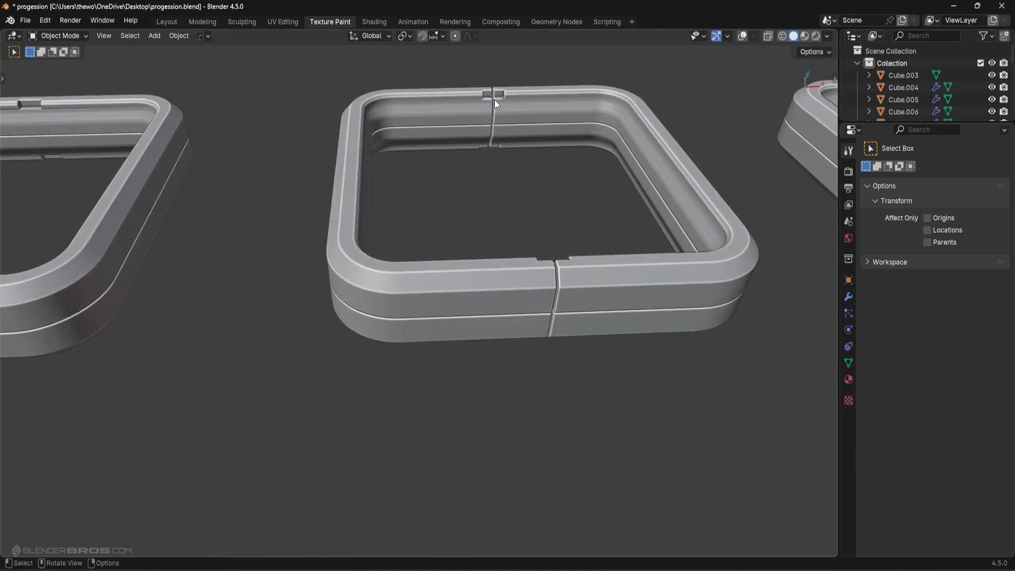
{"action": "middle_click_drag", "start_coordinate": [487, 154], "coordinate": [534, 237]}
{"action": "middle_click_drag", "start_coordinate": [469, 168], "coordinate": [222, 231]}
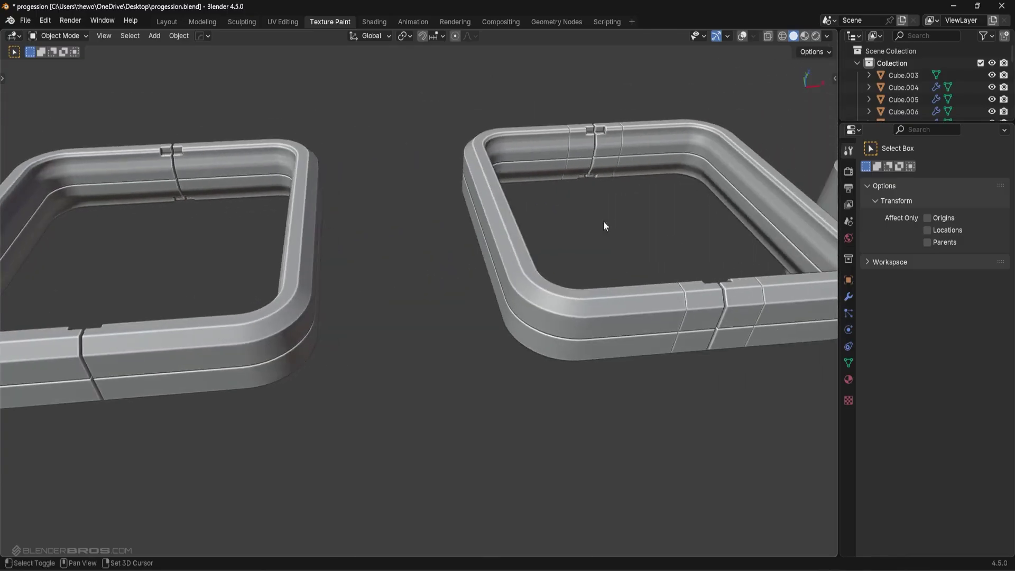
{"action": "middle_click_drag", "start_coordinate": [629, 158], "coordinate": [464, 167], "text": "shift"}
{"action": "scroll", "coordinate": [464, 167], "scroll_direction": "down", "scroll_amount": 1}
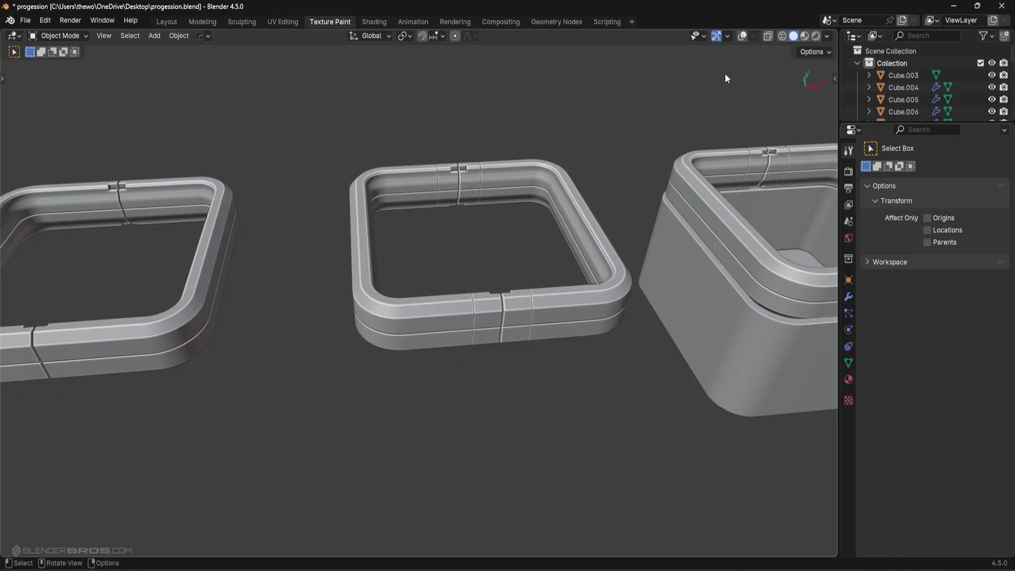
Step: Try to scale the separate notched segments on the front and back of the square frame, with the viewport overlays temporarily on
{"action": "left_click", "coordinate": [742, 36]}
{"action": "key", "text": "q"}
{"action": "scroll", "coordinate": [501, 178], "scroll_direction": "up", "scroll_amount": 2}
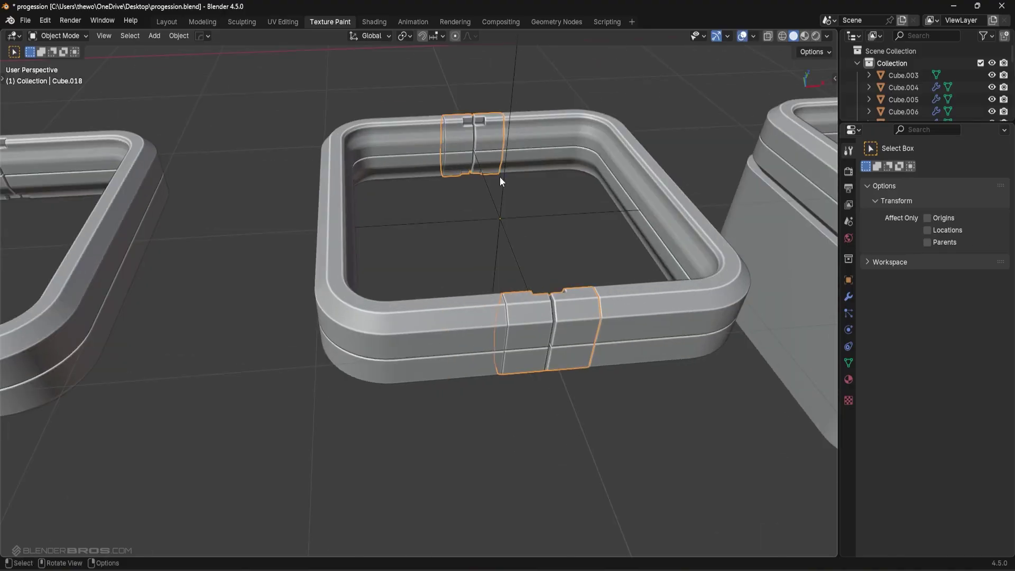
{"action": "key", "text": "s"}
{"action": "right_click", "coordinate": [629, 189]}
{"action": "left_click", "coordinate": [742, 35]}
{"action": "scroll", "coordinate": [536, 230], "scroll_direction": "down", "scroll_amount": 4}
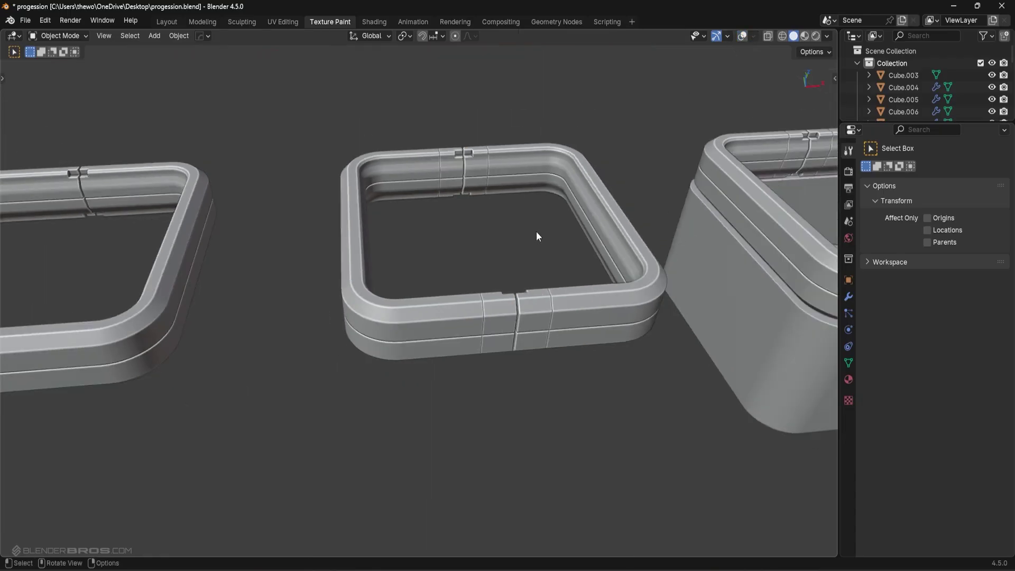
Step: Inspect the first container from several angles, comparing the body added beneath its detailed frame with the frame-only variant
{"action": "middle_click_drag", "start_coordinate": [391, 370], "coordinate": [598, 201]}
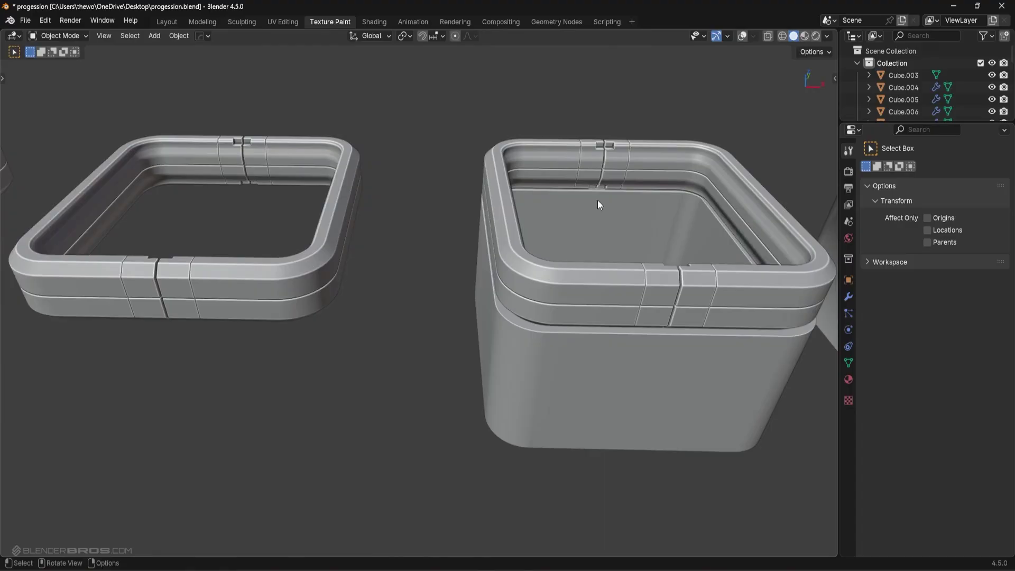
{"action": "mouse_move", "coordinate": [236, 173]}
{"action": "middle_mouse_down"}
{"action": "mouse_move", "coordinate": [259, 176]}
{"action": "mouse_move", "coordinate": [238, 177]}
{"action": "middle_mouse_up"}
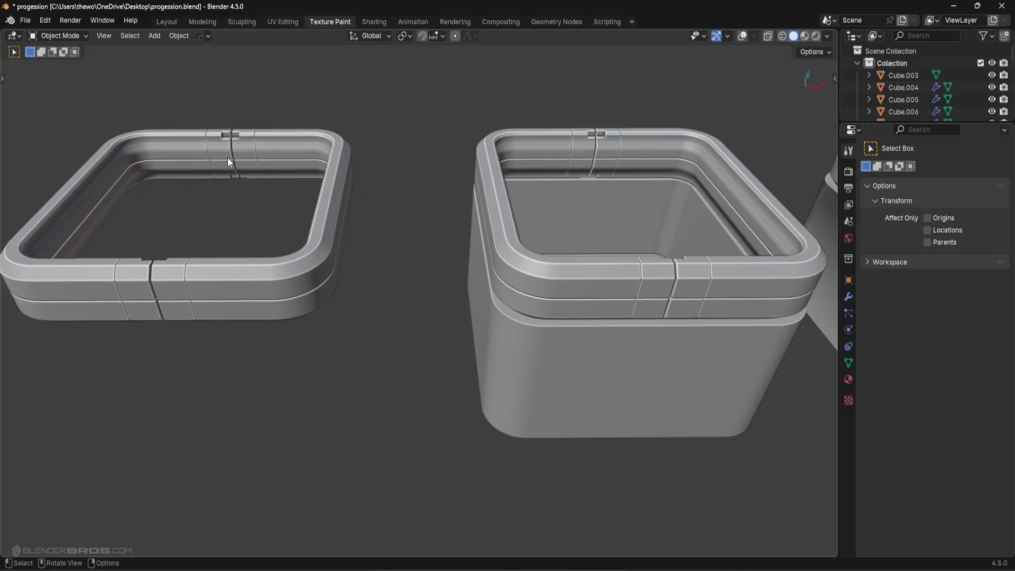
{"action": "middle_click_drag", "start_coordinate": [231, 154], "coordinate": [436, 149]}
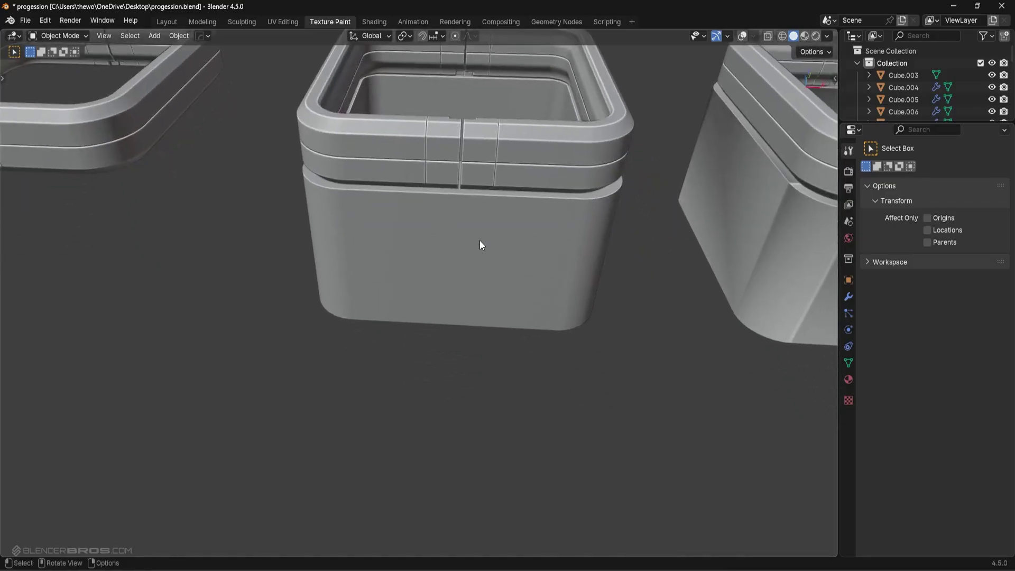
{"action": "middle_click_drag", "start_coordinate": [480, 240], "coordinate": [518, 220]}
{"action": "middle_click_drag", "start_coordinate": [360, 243], "coordinate": [277, 265]}
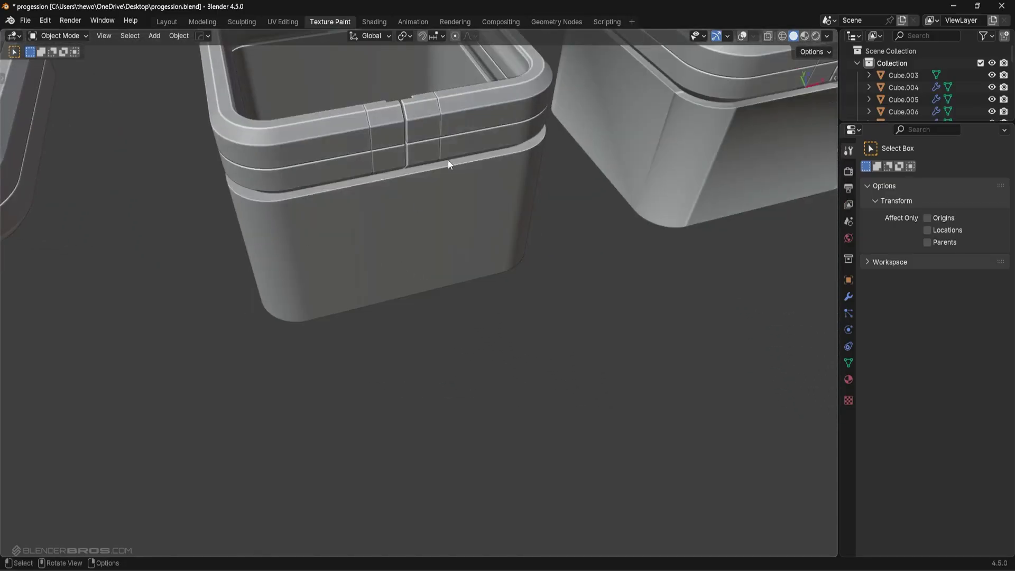
{"action": "scroll", "coordinate": [492, 261], "scroll_direction": "down", "scroll_amount": 3}
{"action": "middle_click_drag", "start_coordinate": [449, 160], "coordinate": [617, 258]}
Step: Apply Shade Auto Smooth and add a 30° HardOps Bevel to the body of the second container in the row
{"action": "right_click", "coordinate": [648, 259]}
{"action": "left_click", "coordinate": [649, 260]}
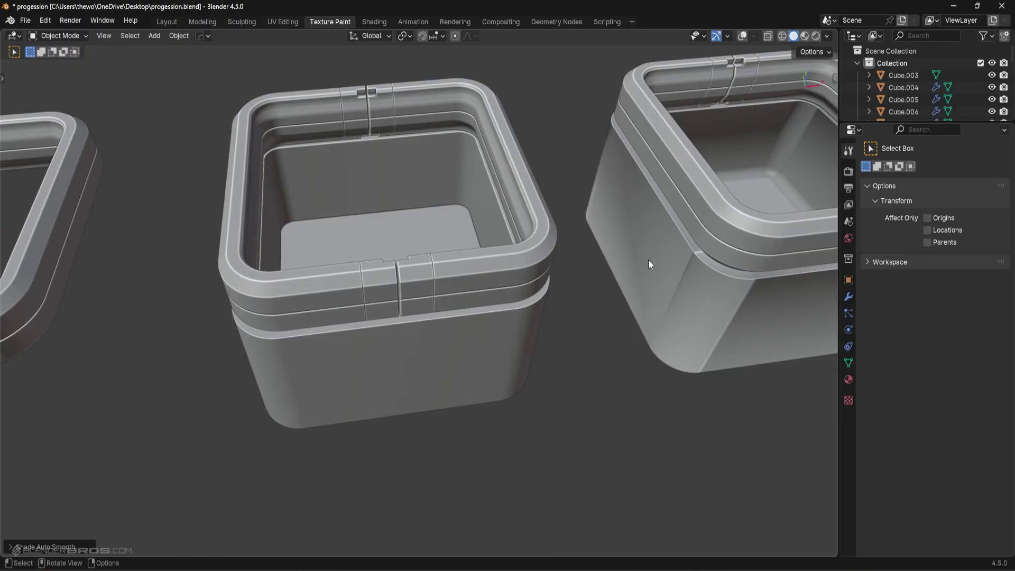
{"action": "key", "text": "q"}
{"action": "left_click", "coordinate": [673, 249]}
{"action": "left_click", "coordinate": [672, 249]}
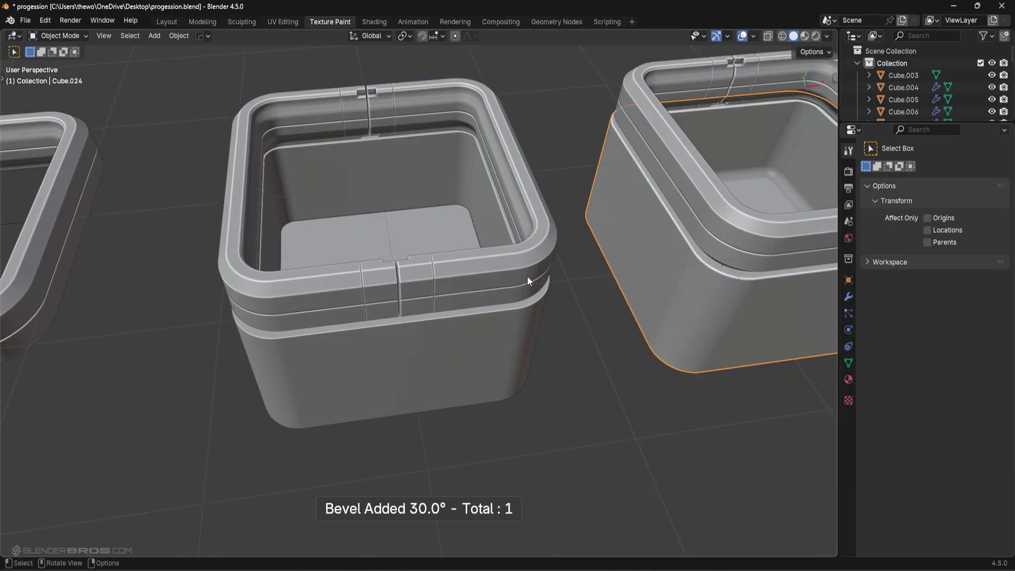
{"action": "middle_click_drag", "start_coordinate": [528, 276], "coordinate": [517, 299]}
{"action": "middle_click_drag", "start_coordinate": [686, 309], "coordinate": [489, 246]}
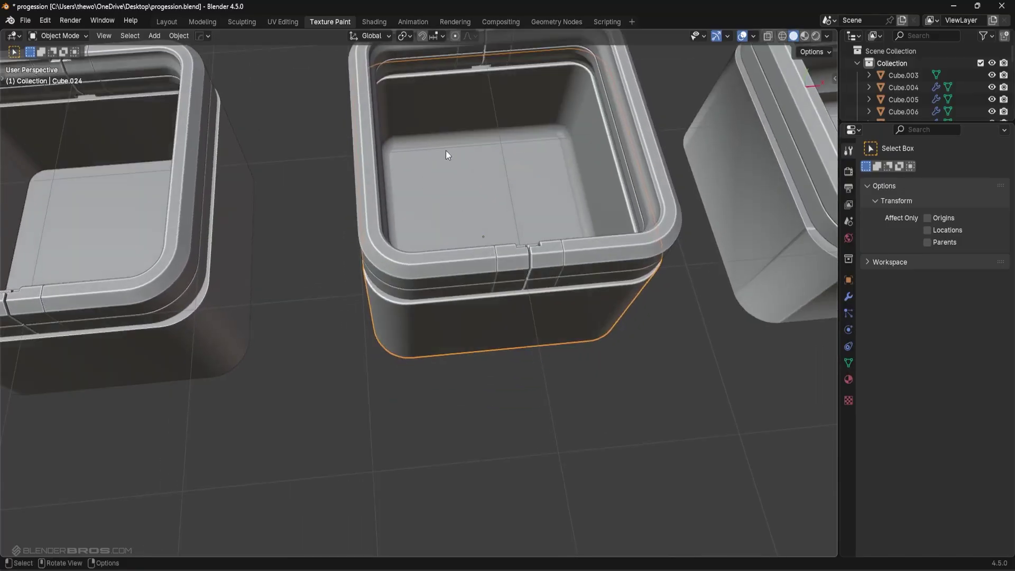
Step: Add a HardOps Bevel to the body of the third container and check its inner lip and shading
{"action": "middle_click_drag", "start_coordinate": [446, 151], "coordinate": [377, 178]}
{"action": "left_click", "coordinate": [589, 239]}
{"action": "key", "text": "q"}
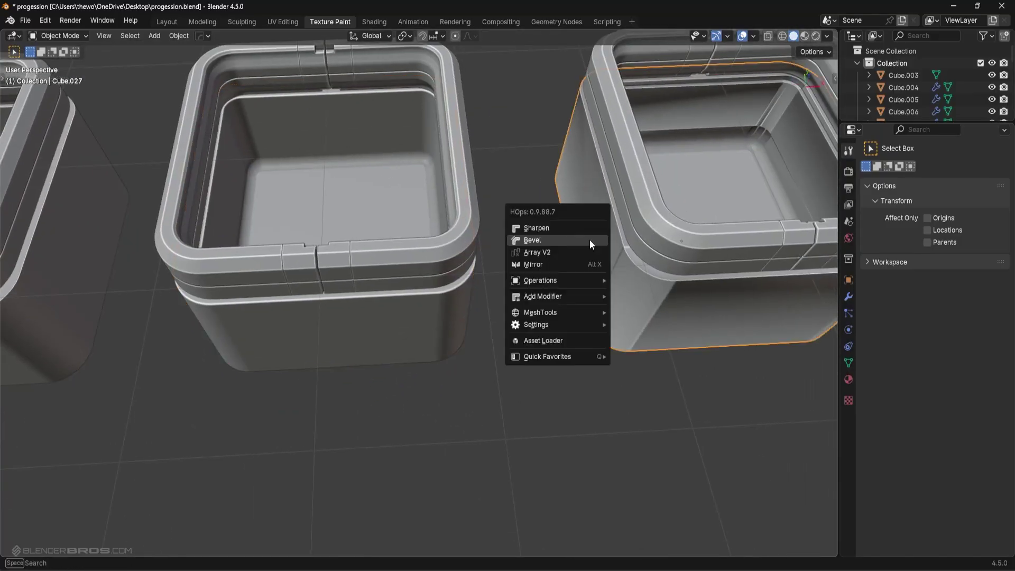
{"action": "left_click", "coordinate": [589, 239]}
{"action": "left_click", "coordinate": [391, 315]}
{"action": "left_click", "coordinate": [604, 280]}
{"action": "middle_click_drag", "start_coordinate": [669, 244], "coordinate": [394, 154]}
{"action": "middle_click_drag", "start_coordinate": [513, 156], "coordinate": [577, 158]}
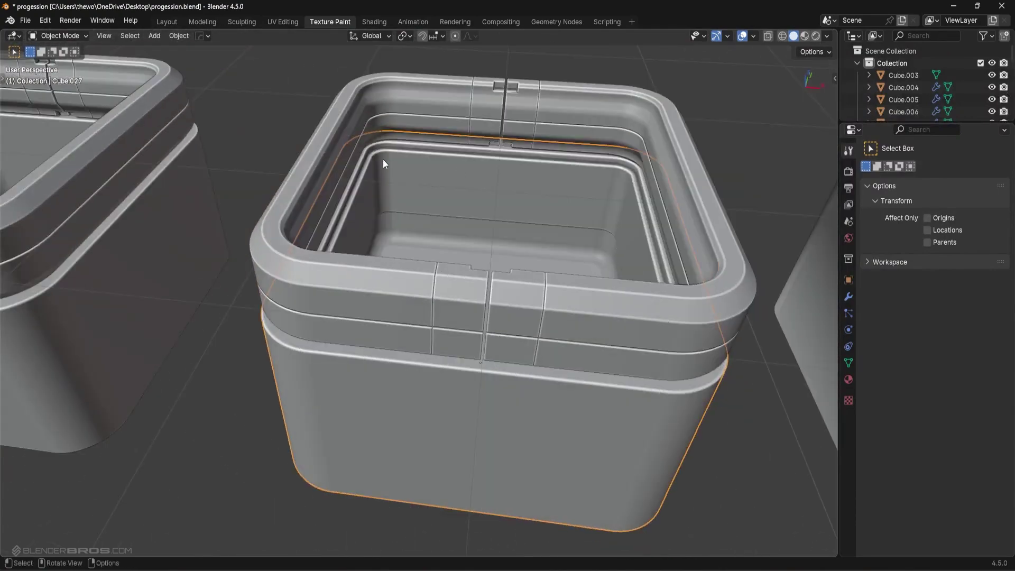
{"action": "middle_click_drag", "start_coordinate": [594, 219], "coordinate": [332, 209]}
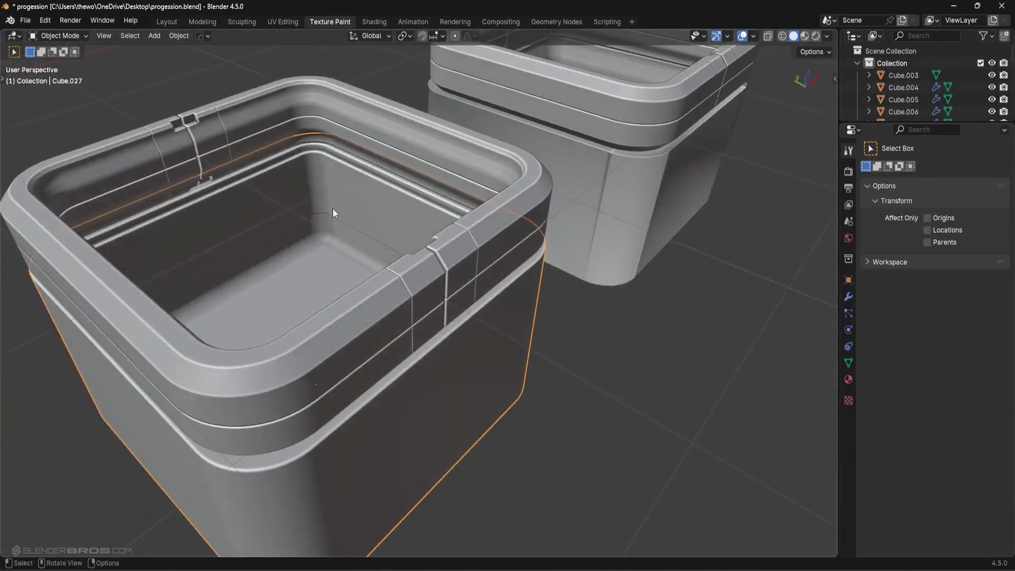
Step: Add a HardOps Bevel to the body of the last container in the row and deselect everything
{"action": "middle_click_drag", "start_coordinate": [300, 161], "coordinate": [457, 195]}
{"action": "scroll", "coordinate": [516, 249], "scroll_direction": "up", "scroll_amount": 3}
{"action": "left_click", "coordinate": [516, 249]}
{"action": "key", "text": "q"}
{"action": "left_click", "coordinate": [540, 248]}
{"action": "scroll", "coordinate": [502, 155], "scroll_direction": "up", "scroll_amount": 4}
{"action": "middle_click_drag", "start_coordinate": [503, 154], "coordinate": [457, 265]}
{"action": "scroll", "coordinate": [485, 190], "scroll_direction": "down", "scroll_amount": 2}
{"action": "key", "text": "alt+a"}
{"action": "scroll", "coordinate": [495, 224], "scroll_direction": "down", "scroll_amount": 4}
{"action": "scroll", "coordinate": [423, 276], "scroll_direction": "up", "scroll_amount": 2}
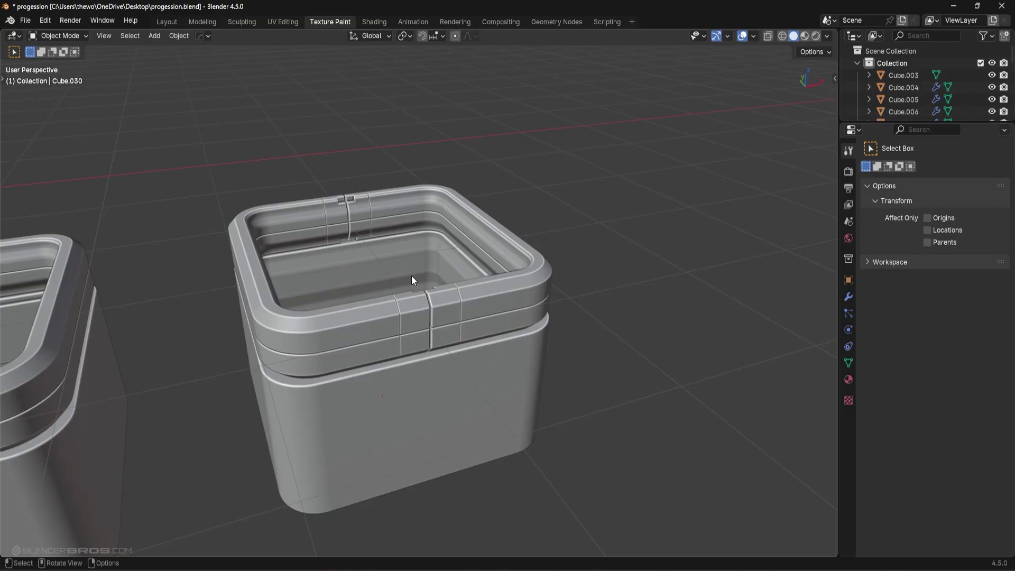
Step: Look back along the row from the finished containers to the earlier square frames
{"action": "middle_click_drag", "start_coordinate": [412, 280], "coordinate": [449, 297]}
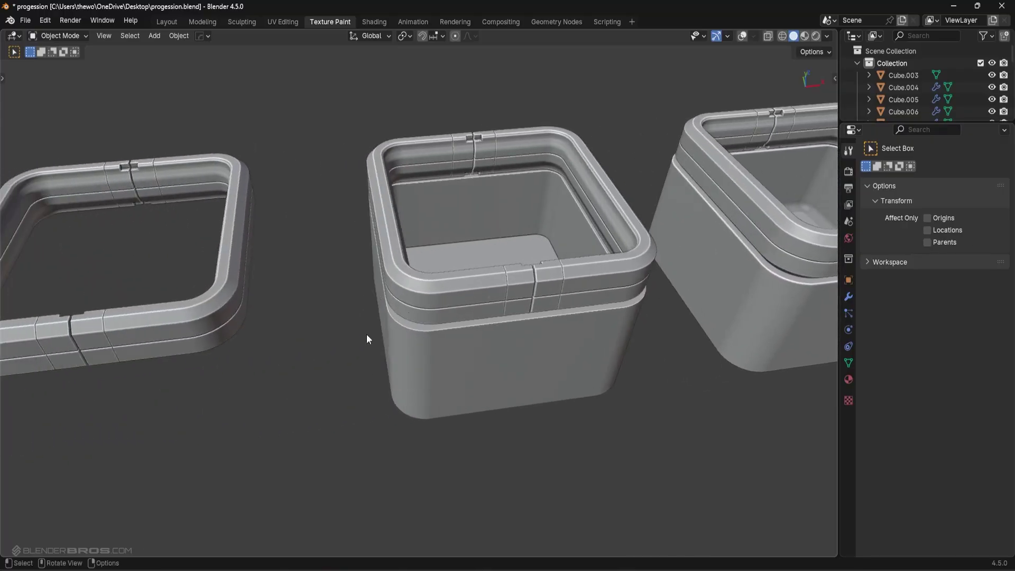
{"action": "middle_click_drag", "start_coordinate": [145, 348], "coordinate": [592, 298], "text": "shift"}
{"action": "middle_click_drag", "start_coordinate": [133, 320], "coordinate": [407, 288], "text": "shift"}
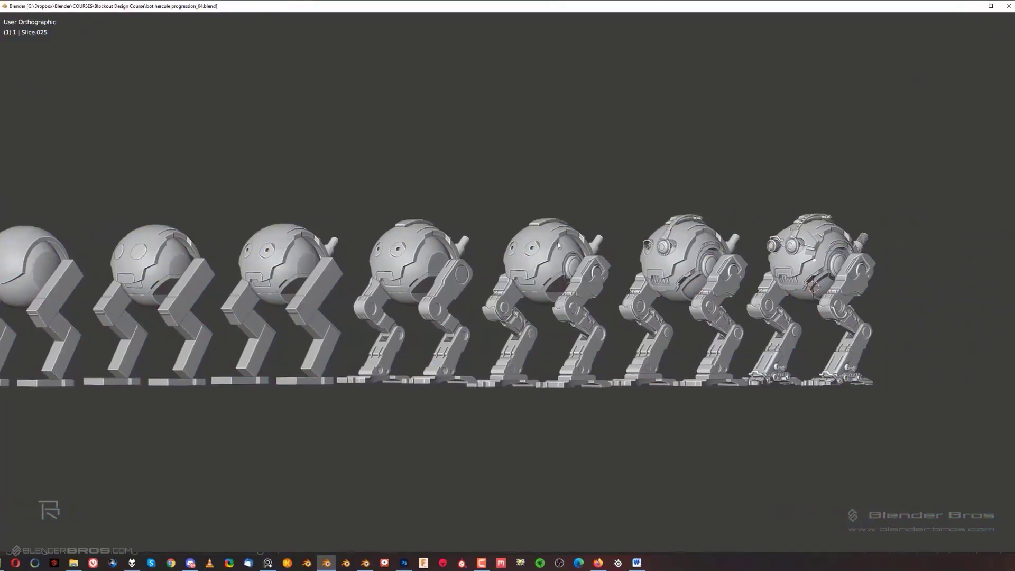
Step: Compare the stages of the two-legged robot progression, from the simple sphere and block legs to the fully detailed model
{"action": "scroll", "coordinate": [530, 266], "scroll_direction": "up", "scroll_amount": 6}
{"action": "middle_click_drag", "start_coordinate": [529, 265], "coordinate": [749, 234]}
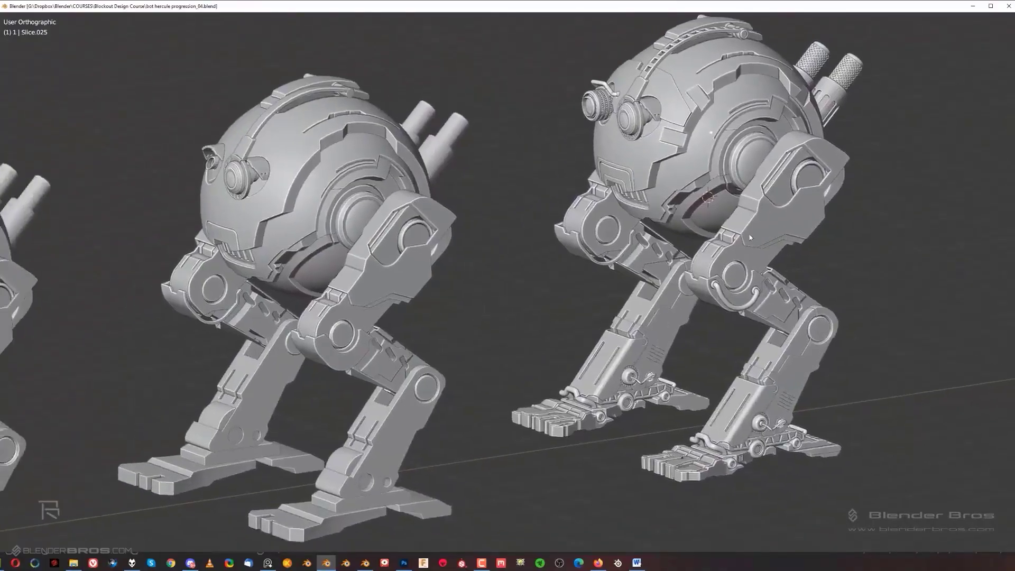
{"action": "scroll", "coordinate": [750, 234], "scroll_direction": "down", "scroll_amount": 5}
{"action": "middle_click_drag", "start_coordinate": [105, 333], "coordinate": [532, 285], "text": "shift"}
{"action": "scroll", "coordinate": [494, 286], "scroll_direction": "up", "scroll_amount": 2}
{"action": "scroll", "coordinate": [533, 285], "scroll_direction": "up", "scroll_amount": 1}
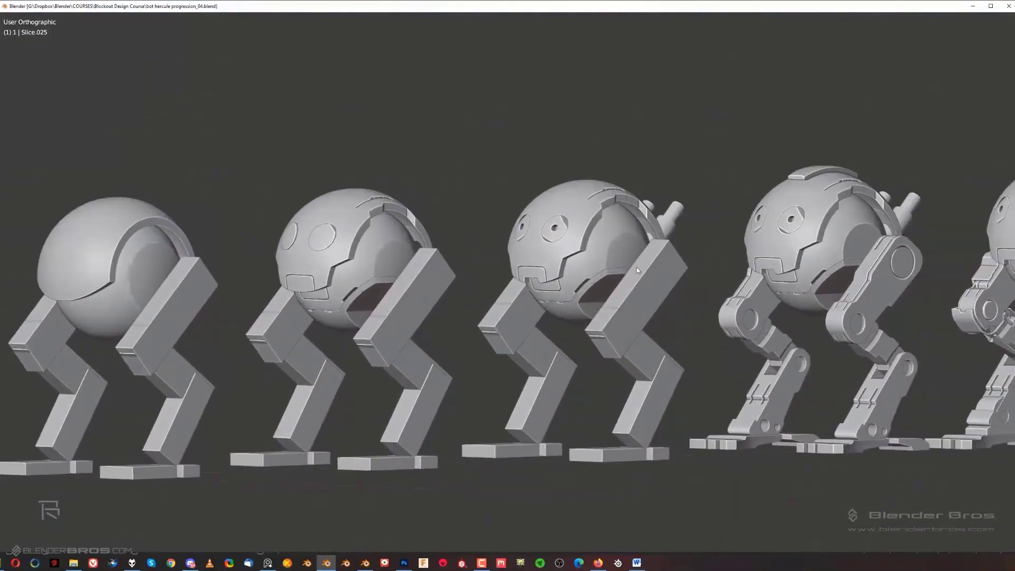
Step: Compare the eye, mouth and faceplate shapes on the early robot stages that still have block legs
{"action": "middle_click_drag", "start_coordinate": [637, 267], "coordinate": [547, 274]}
{"action": "scroll", "coordinate": [550, 275], "scroll_direction": "up", "scroll_amount": 2}
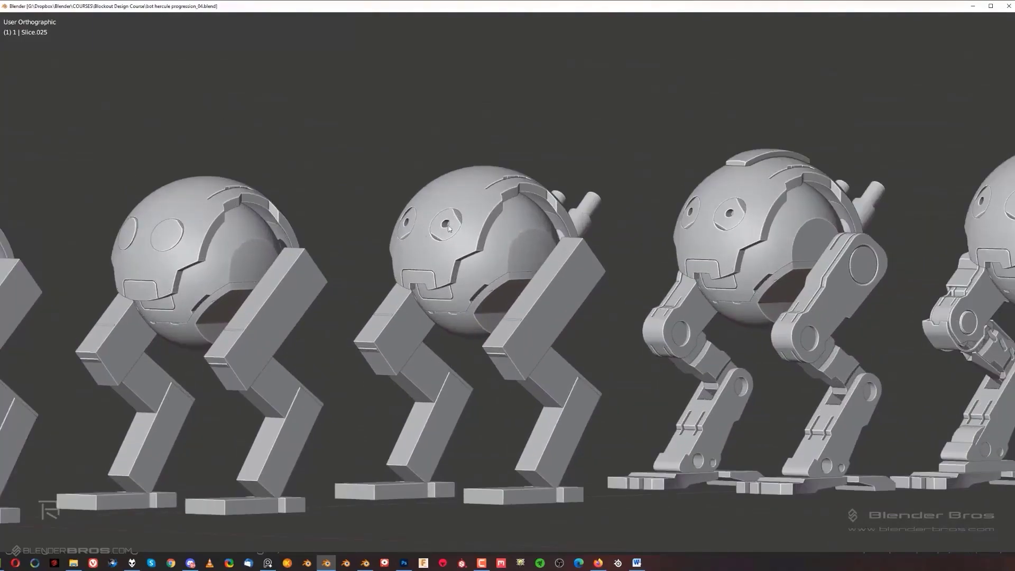
{"action": "middle_click_drag", "start_coordinate": [450, 236], "coordinate": [491, 247]}
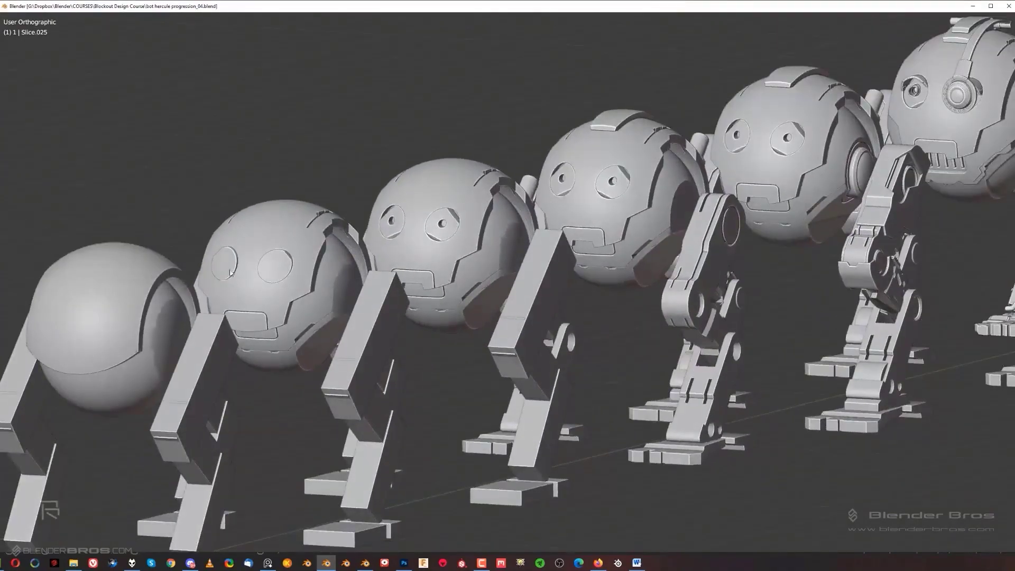
{"action": "scroll", "coordinate": [448, 229], "scroll_direction": "up", "scroll_amount": 4}
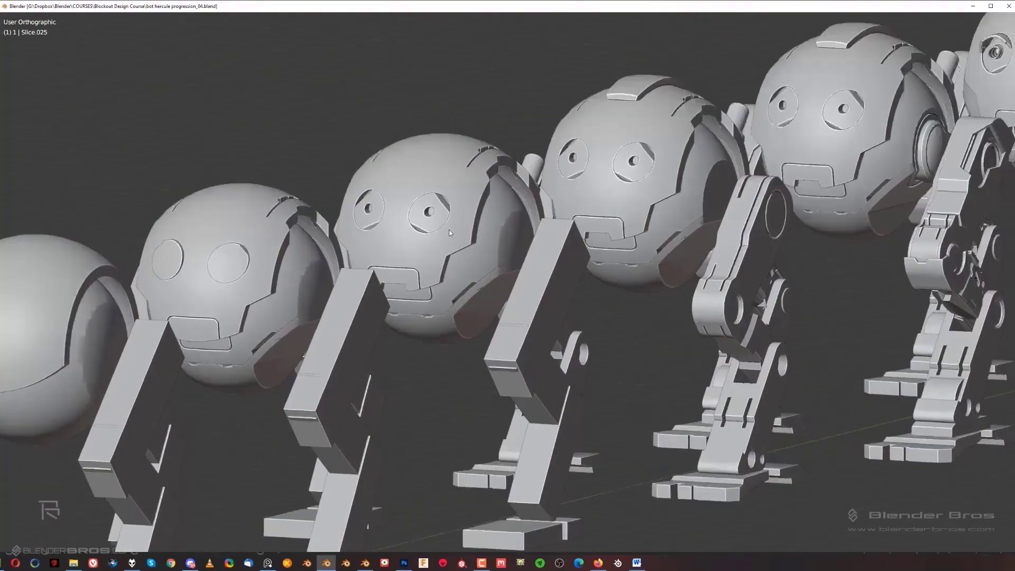
{"action": "middle_click_drag", "start_coordinate": [443, 228], "coordinate": [440, 228]}
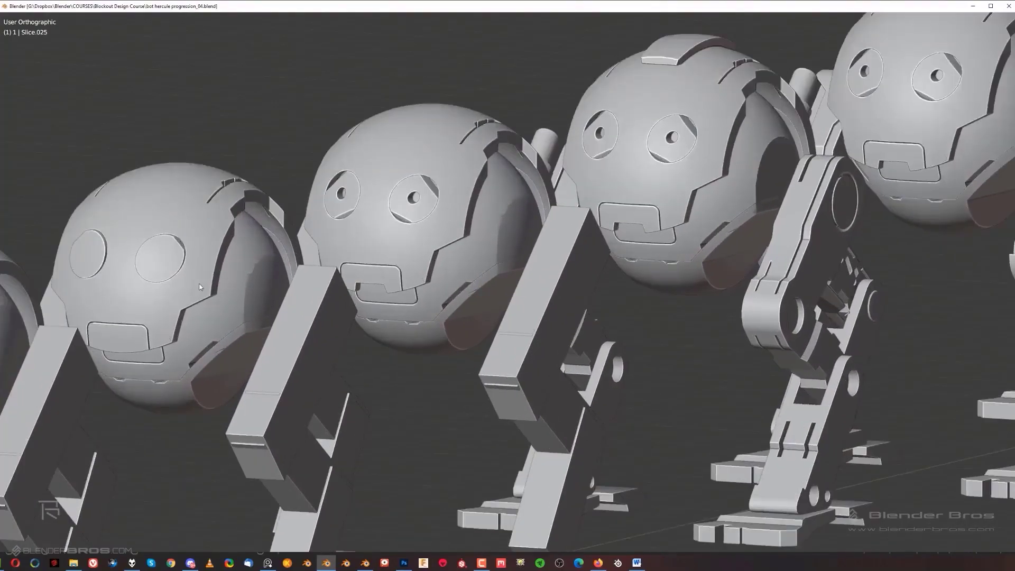
{"action": "left_click", "coordinate": [200, 287]}
{"action": "left_click", "coordinate": [302, 179]}
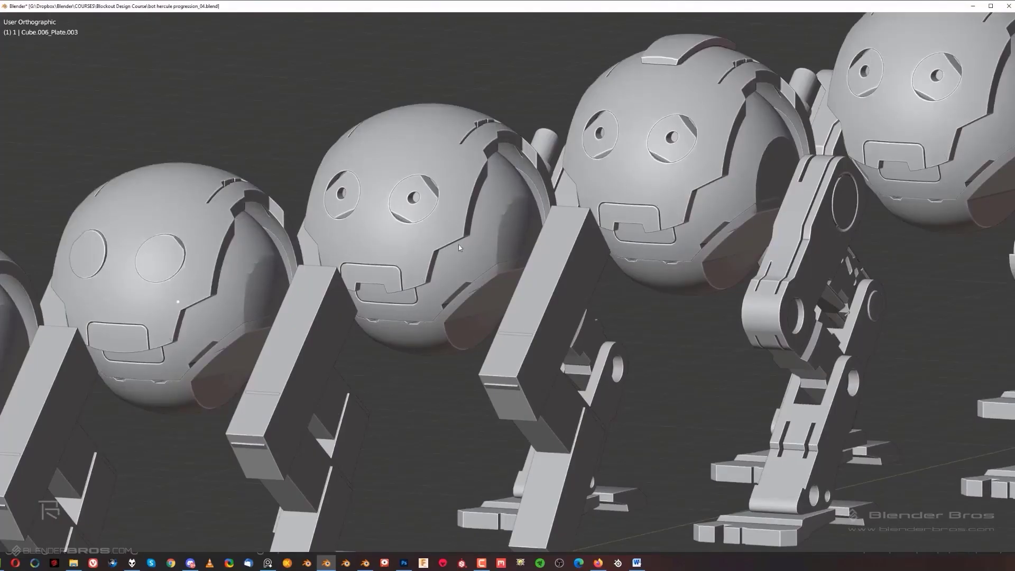
Step: Examine the later robot stages up to the final model, comparing the leg joints, eye pieces and head panels
{"action": "middle_click_drag", "start_coordinate": [455, 246], "coordinate": [111, 294]}
{"action": "scroll", "coordinate": [447, 271], "scroll_direction": "down", "scroll_amount": 4}
{"action": "scroll", "coordinate": [111, 294], "scroll_direction": "up", "scroll_amount": 4}
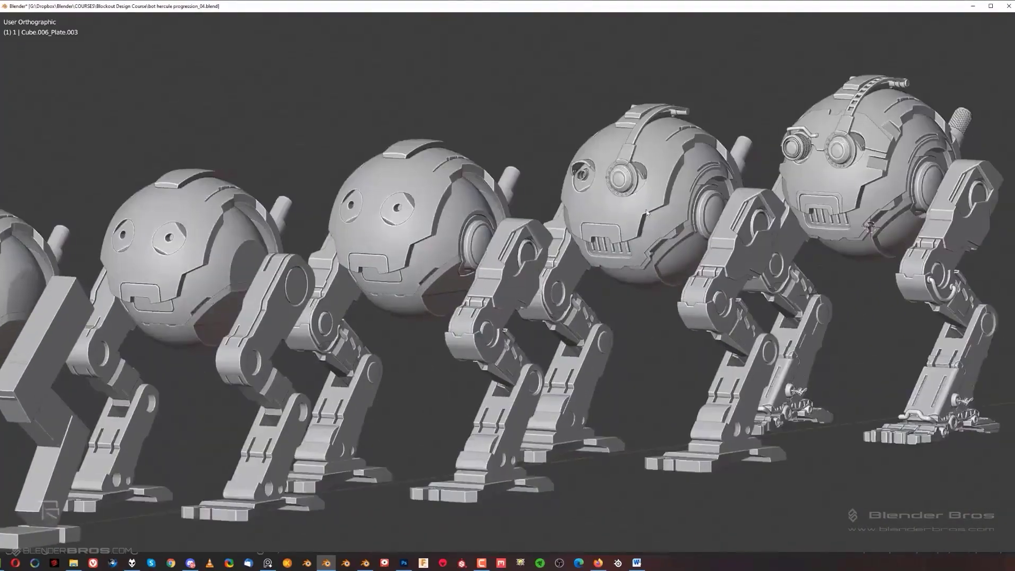
{"action": "middle_click_drag", "start_coordinate": [634, 205], "coordinate": [540, 301], "text": "shift"}
{"action": "scroll", "coordinate": [541, 312], "scroll_direction": "up", "scroll_amount": 1}
{"action": "middle_click_drag", "start_coordinate": [593, 246], "coordinate": [481, 271], "text": "shift"}
{"action": "scroll", "coordinate": [507, 271], "scroll_direction": "down", "scroll_amount": 2}
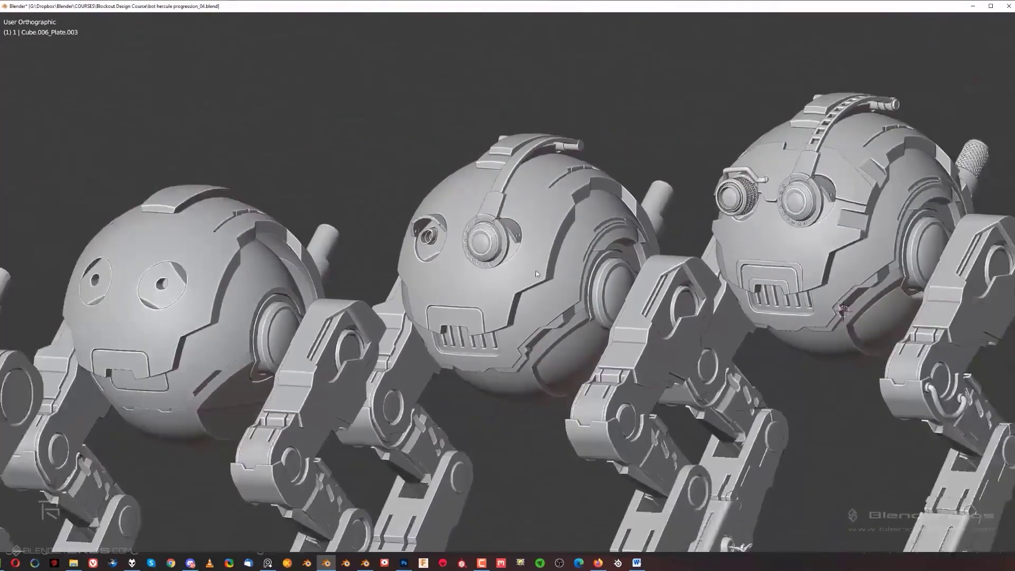
{"action": "middle_click_drag", "start_coordinate": [633, 240], "coordinate": [372, 226], "text": "shift"}
{"action": "scroll", "coordinate": [372, 226], "scroll_direction": "up", "scroll_amount": 2}
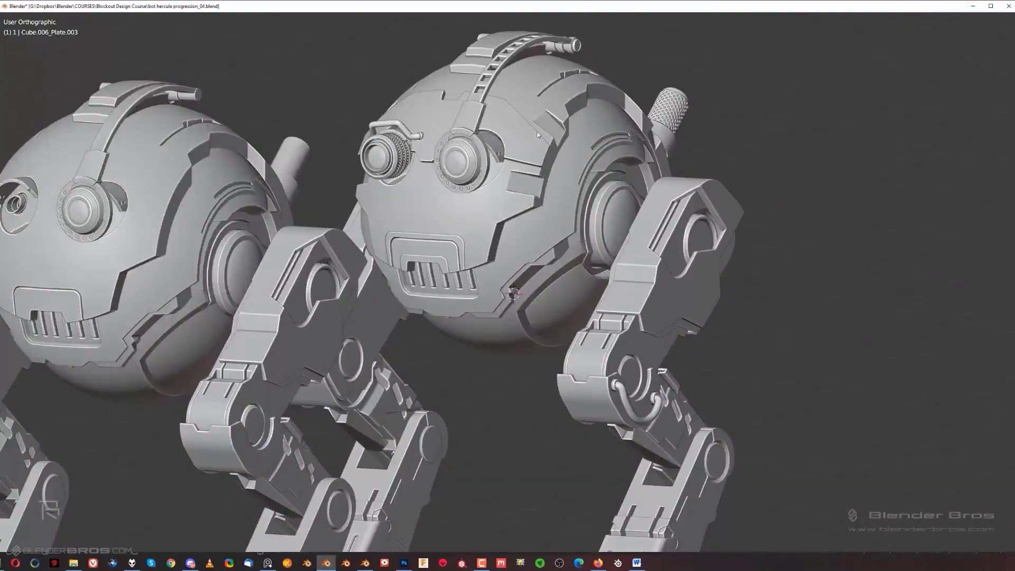
{"action": "mouse_move", "coordinate": [545, 163]}
{"action": "middle_mouse_down"}
{"action": "mouse_move", "coordinate": [534, 162]}
{"action": "mouse_move", "coordinate": [547, 164]}
{"action": "middle_mouse_up"}
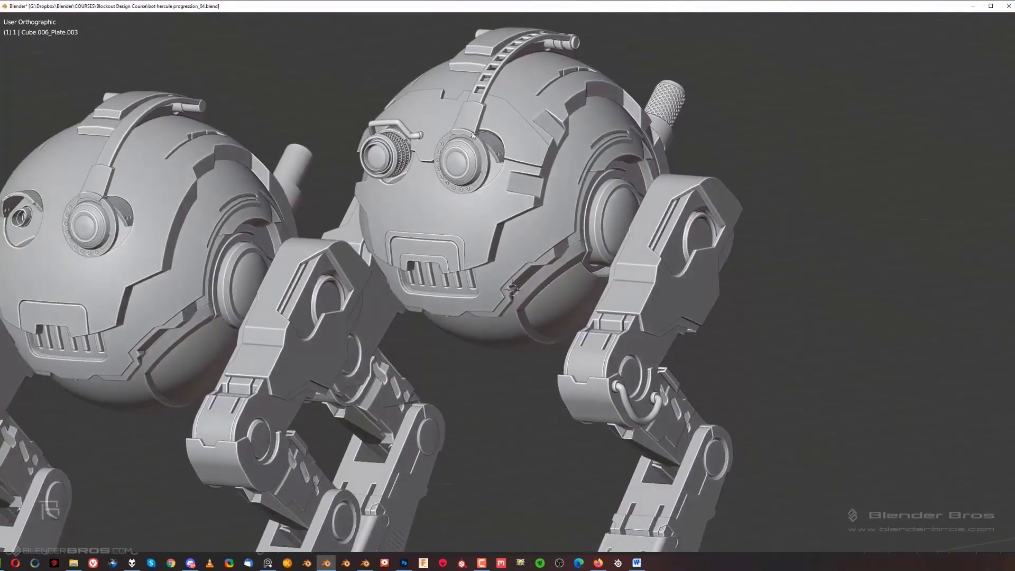
Step: Compare the silhouettes of the whole robot progression in a straight right-side view
{"action": "scroll", "coordinate": [522, 204], "scroll_direction": "down", "scroll_amount": 6}
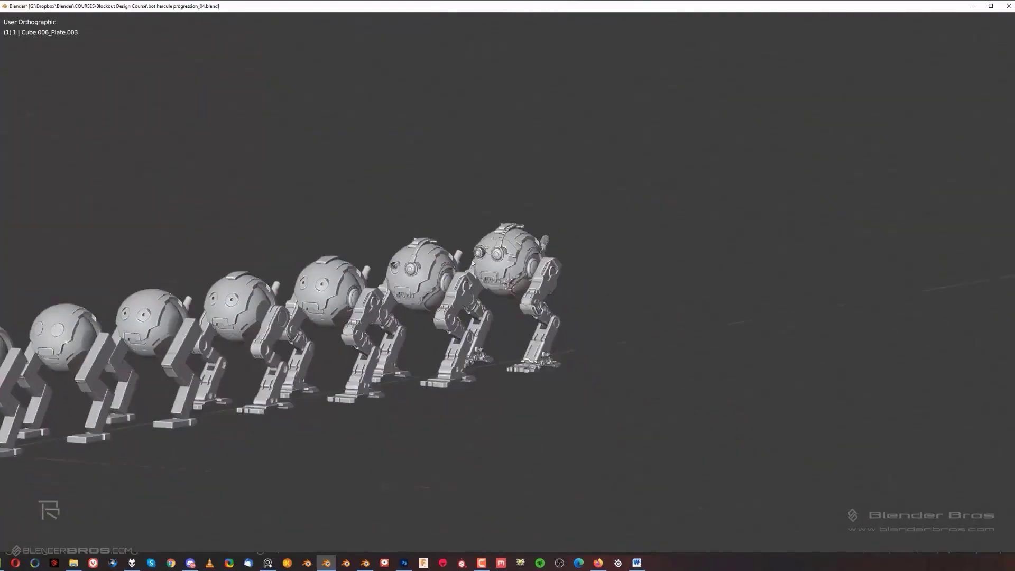
{"action": "key", "text": "KP_3"}
{"action": "middle_click_drag", "start_coordinate": [447, 261], "coordinate": [739, 276], "text": "shift"}
{"action": "scroll", "coordinate": [739, 275], "scroll_direction": "down", "scroll_amount": 1}
{"action": "middle_click_drag", "start_coordinate": [382, 282], "coordinate": [511, 295], "text": "shift"}
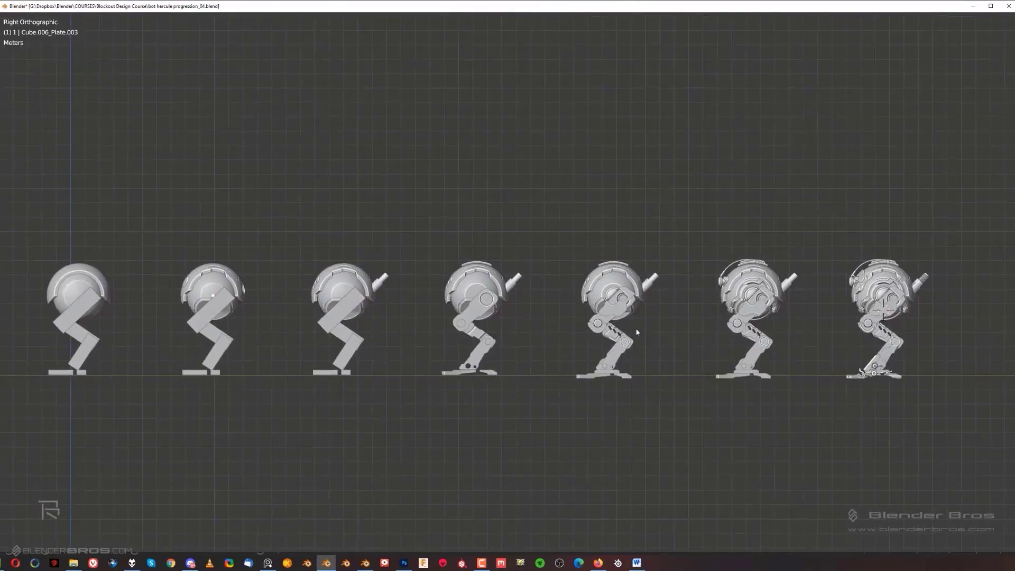
{"action": "middle_click_drag", "start_coordinate": [811, 301], "coordinate": [646, 268], "text": "shift"}
{"action": "scroll", "coordinate": [646, 267], "scroll_direction": "up", "scroll_amount": 1}
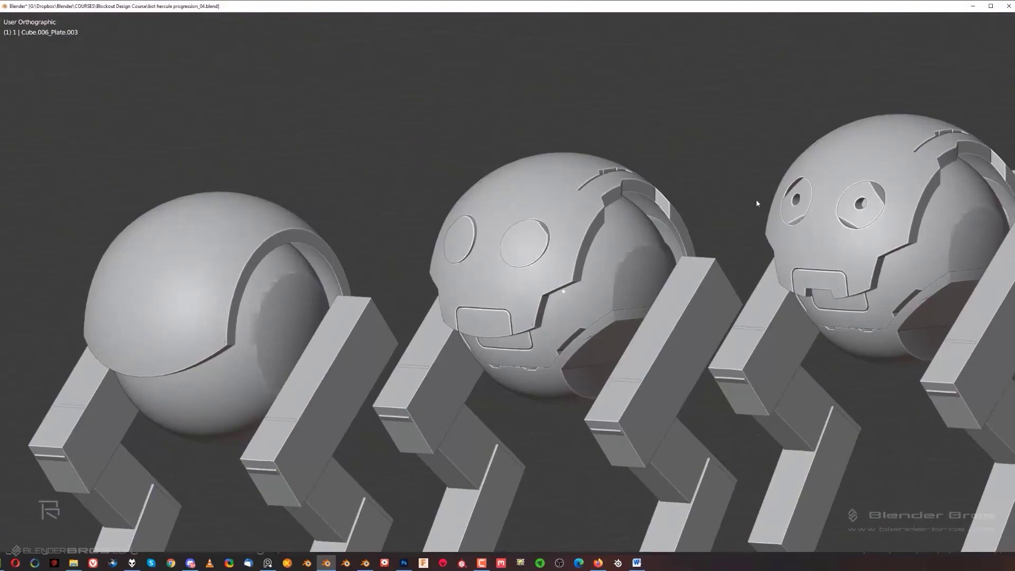
Step: Review the robot row at an angle, from the plain sphere head to the fully detailed version
{"action": "middle_click_drag", "start_coordinate": [756, 203], "coordinate": [597, 226], "text": "shift"}
{"action": "scroll", "coordinate": [597, 226], "scroll_direction": "down", "scroll_amount": 6}
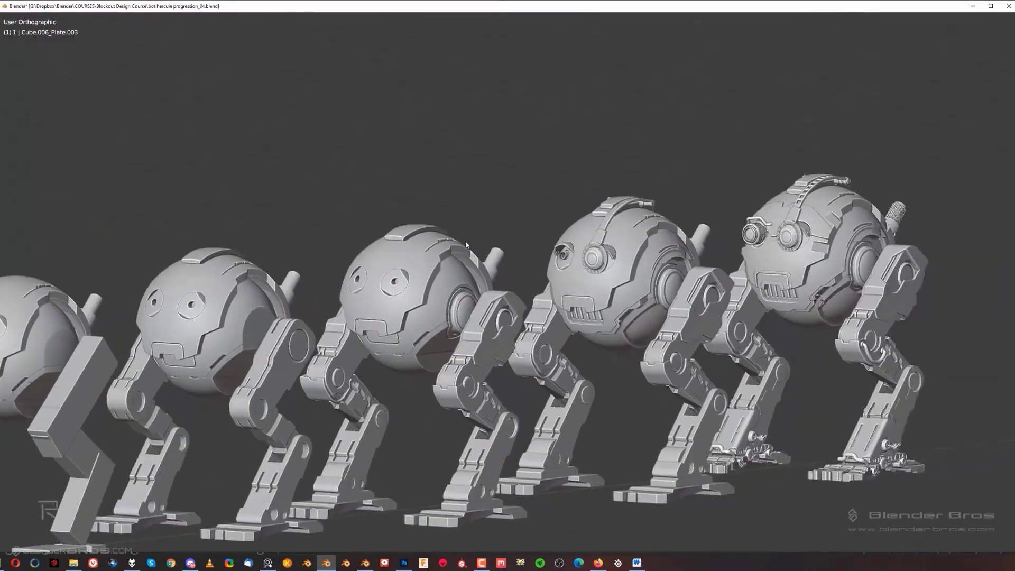
{"action": "scroll", "coordinate": [466, 244], "scroll_direction": "up", "scroll_amount": 4}
{"action": "middle_click_drag", "start_coordinate": [793, 186], "coordinate": [532, 205], "text": "shift"}
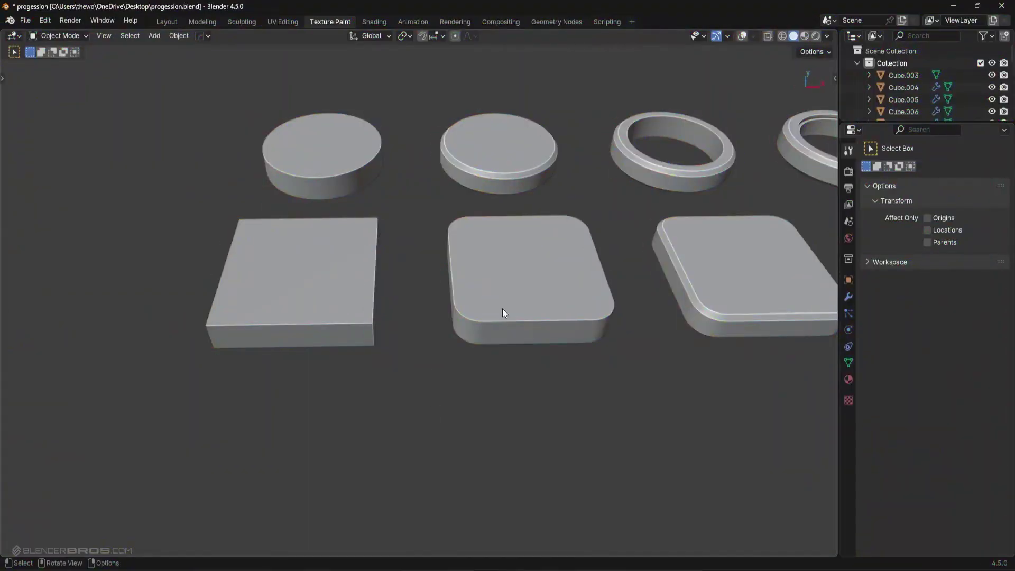
Step: Review the square series in the progression file, from the plain block through the rounded and hollowed frames
{"action": "middle_click_drag", "start_coordinate": [496, 233], "coordinate": [432, 247], "text": "shift"}
{"action": "middle_click_drag", "start_coordinate": [593, 258], "coordinate": [438, 259], "text": "shift"}
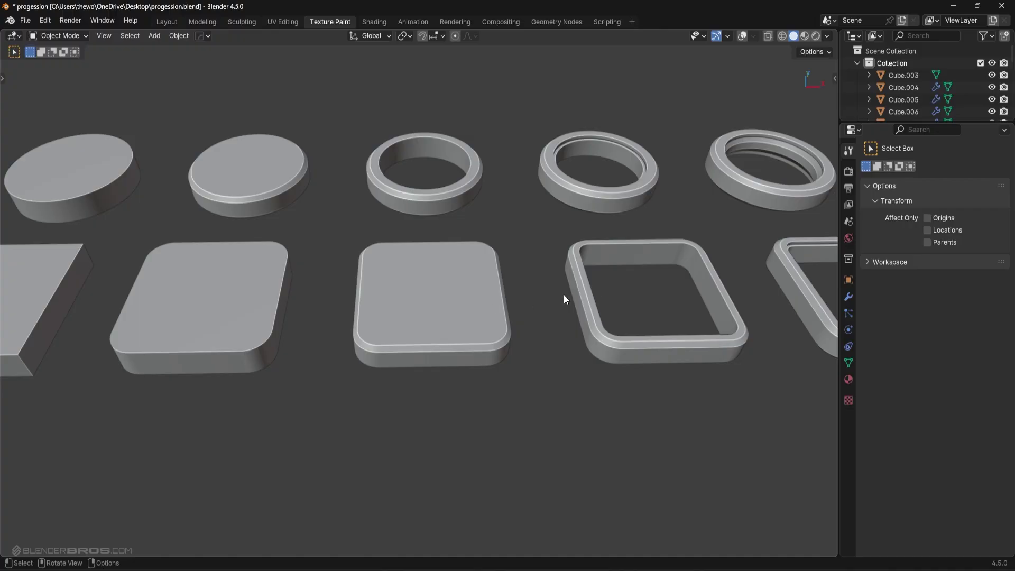
{"action": "middle_click_drag", "start_coordinate": [628, 260], "coordinate": [408, 267], "text": "shift"}
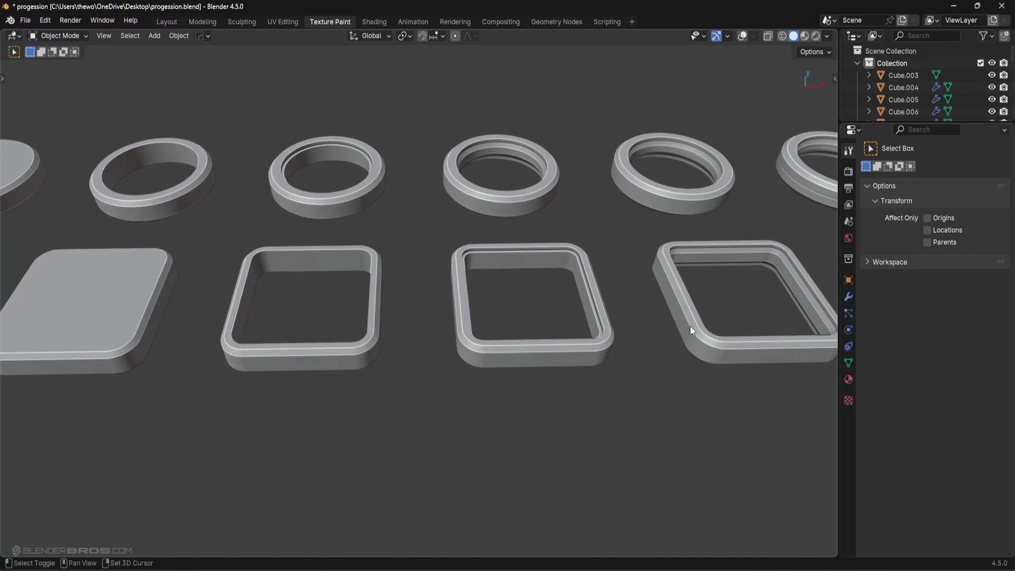
{"action": "middle_click_drag", "start_coordinate": [664, 312], "coordinate": [385, 309], "text": "shift"}
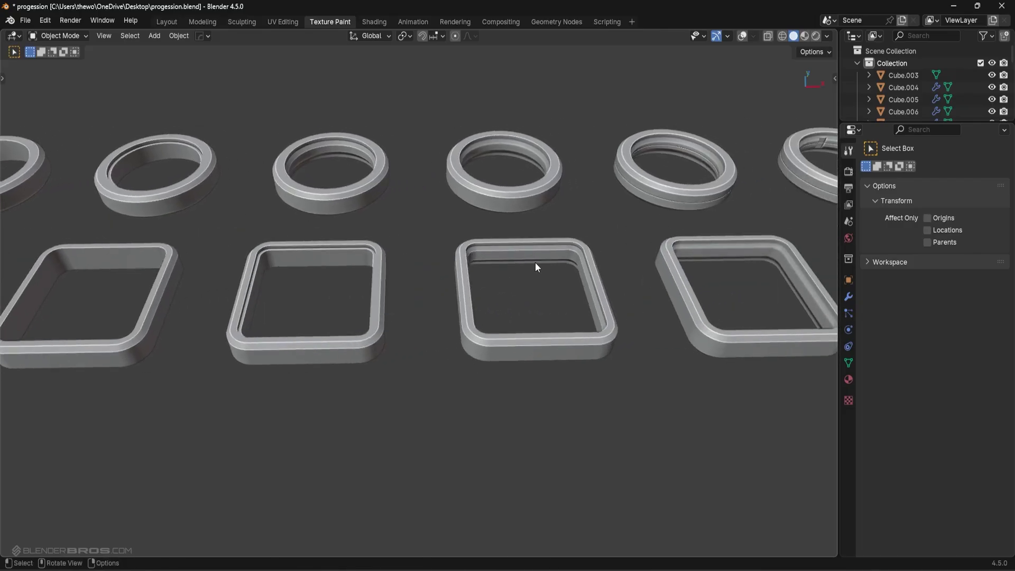
{"action": "middle_click_drag", "start_coordinate": [706, 236], "coordinate": [529, 246], "text": "shift"}
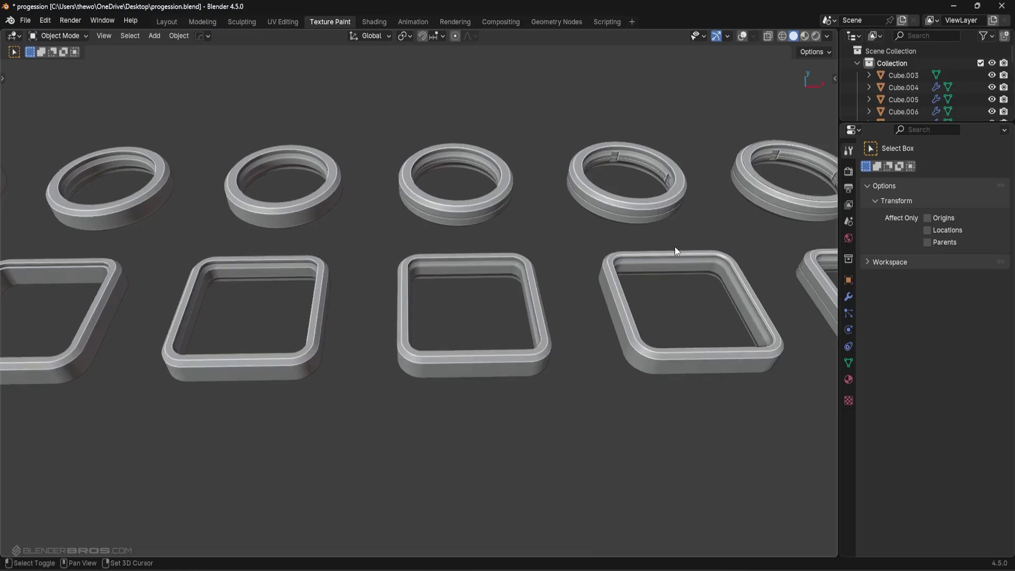
{"action": "middle_click_drag", "start_coordinate": [675, 252], "coordinate": [525, 272], "text": "shift"}
{"action": "middle_click_drag", "start_coordinate": [697, 323], "coordinate": [547, 294], "text": "shift"}
{"action": "middle_click_drag", "start_coordinate": [668, 268], "coordinate": [430, 265], "text": "shift"}
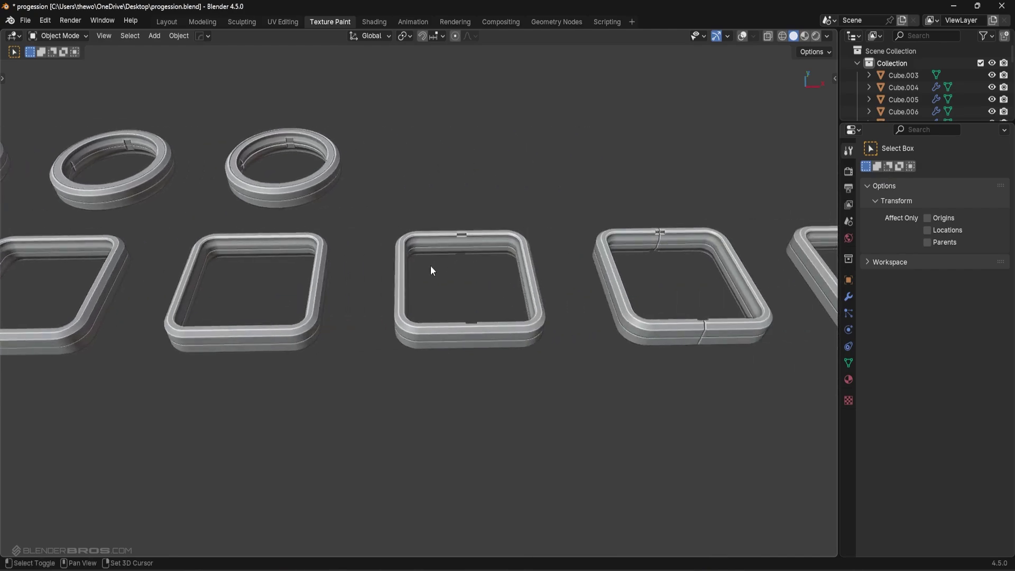
Step: Review the split frames and finished containers at the end of the square series and save the file
{"action": "middle_click_drag", "start_coordinate": [718, 259], "coordinate": [487, 249], "text": "shift"}
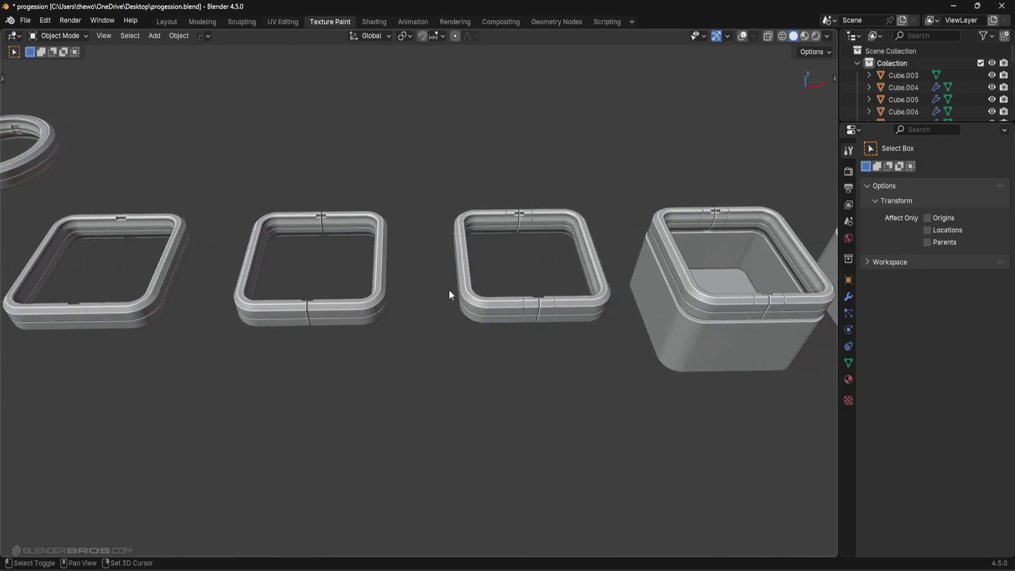
{"action": "middle_click_drag", "start_coordinate": [638, 243], "coordinate": [436, 238], "text": "shift"}
{"action": "middle_click_drag", "start_coordinate": [701, 244], "coordinate": [544, 231], "text": "shift"}
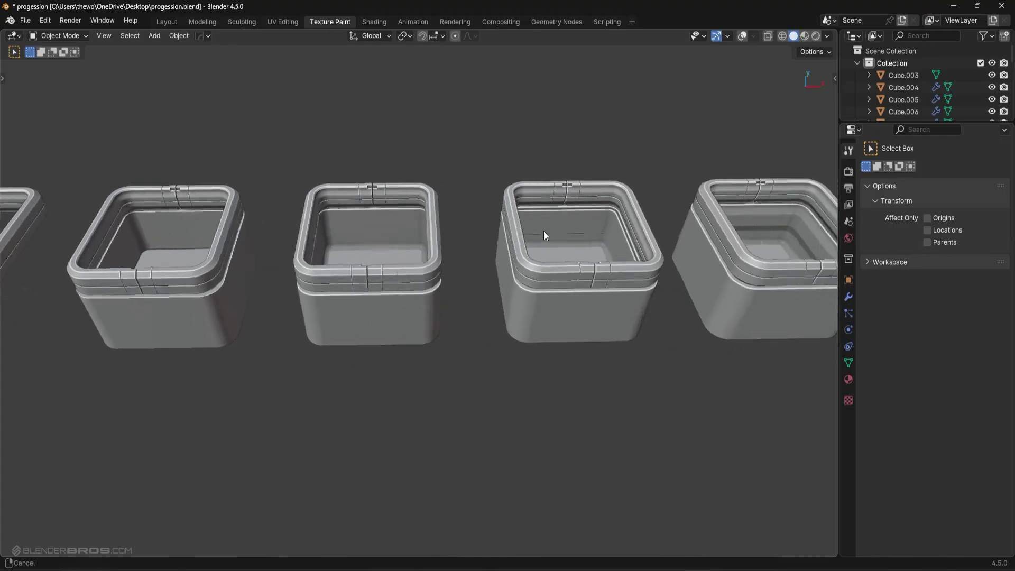
{"action": "middle_click_drag", "start_coordinate": [840, 225], "coordinate": [623, 229], "text": "shift"}
{"action": "key", "text": "ctrl+s"}
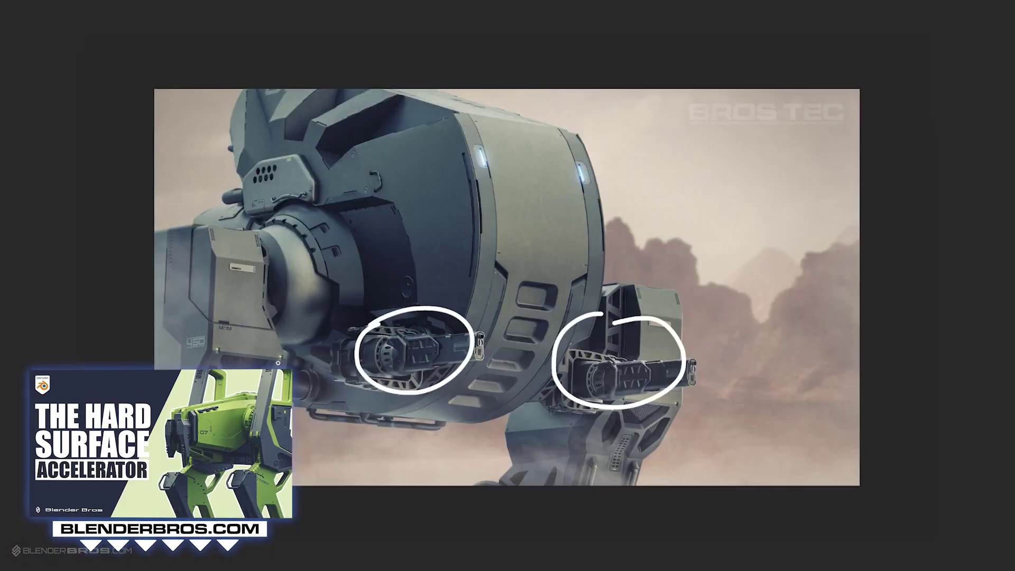
Step: Circle the lower leg area, vented panel and hull lights on the mech image and link the circles with lines
{"action": "left_click_drag", "start_coordinate": [184, 367], "coordinate": [195, 349]}
{"action": "mouse_move", "coordinate": [221, 143]}
{"action": "left_mouse_down"}
{"action": "mouse_move", "coordinate": [259, 209]}
{"action": "mouse_move", "coordinate": [242, 191]}
{"action": "left_mouse_up"}
{"action": "left_click_drag", "start_coordinate": [474, 138], "coordinate": [501, 149]}
{"action": "left_click_drag", "start_coordinate": [245, 351], "coordinate": [519, 165]}
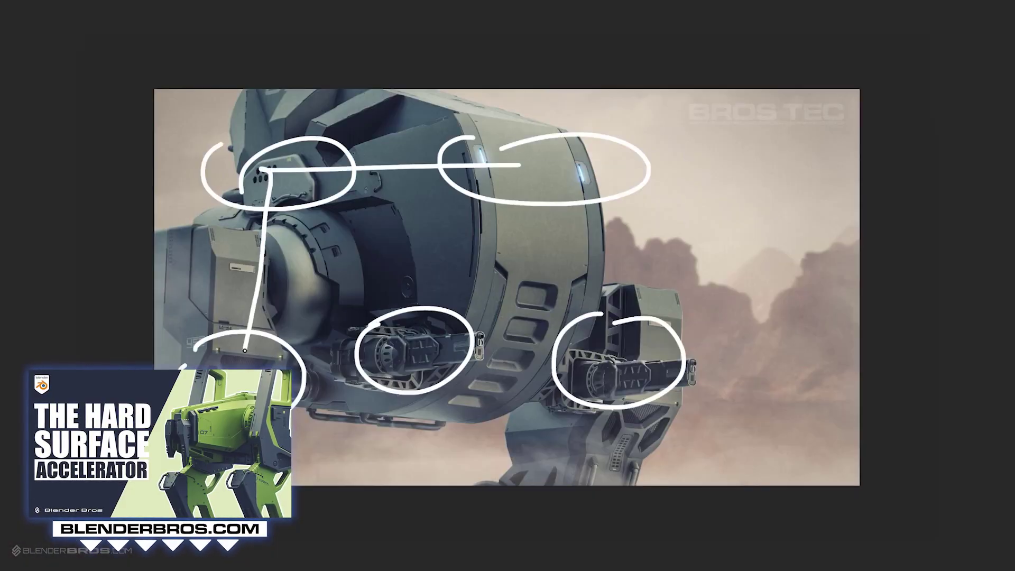